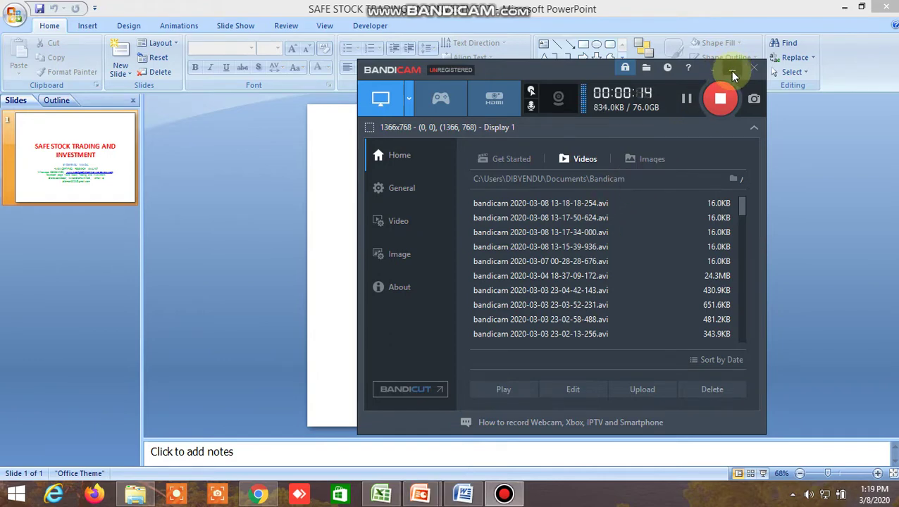
Minimize the screen recorder and bring up the presentation containing the disclaimer slide
{"action": "left_click", "coordinate": [732, 72]}
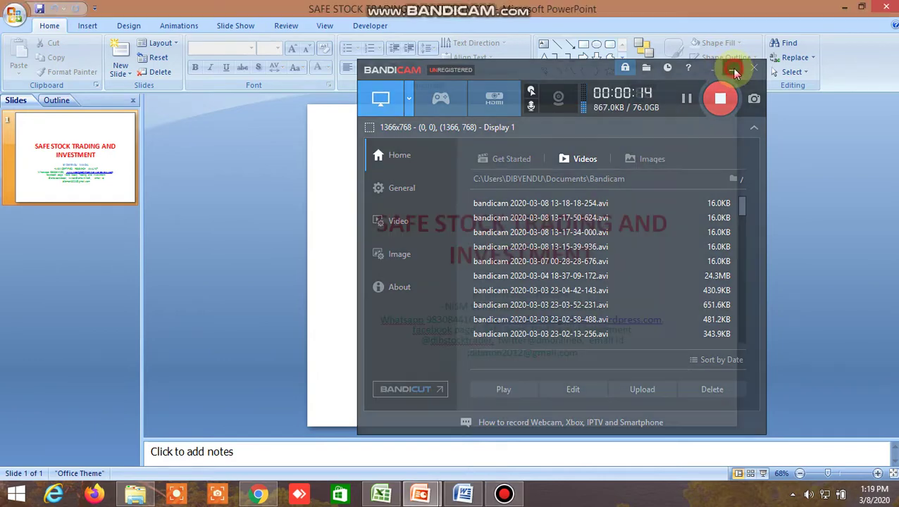
{"action": "left_click", "coordinate": [425, 498]}
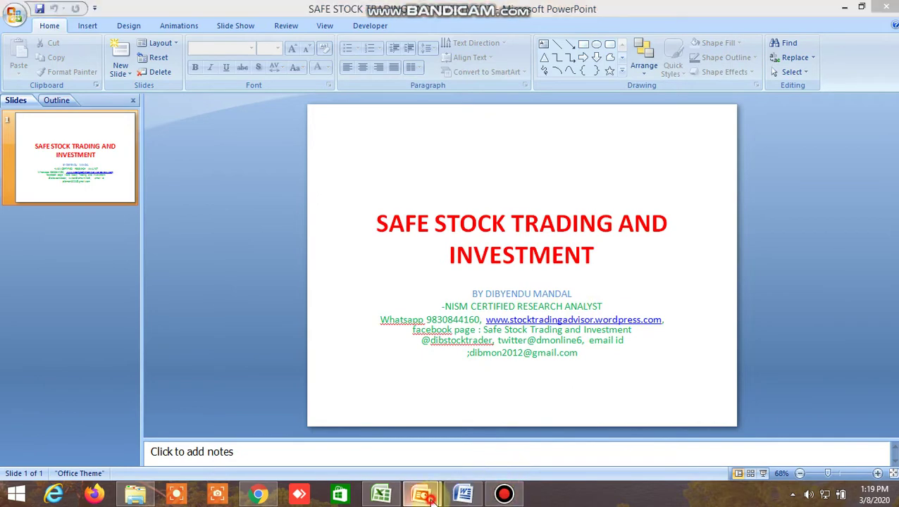
{"action": "mouse_move", "coordinate": [431, 497]}
{"action": "left_click", "coordinate": [484, 435]}
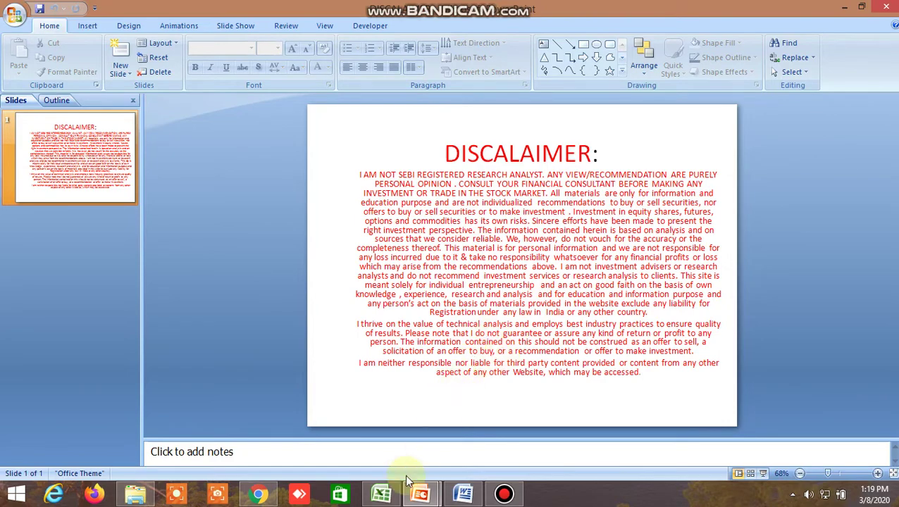
Switch to the Excel workbook and view the BUY SELL LEVEL3CUM SCREENER2, CORRELATION PAIR TRADING and INSIDE THE BAR WITH NR7 sheets
{"action": "left_click", "coordinate": [382, 496]}
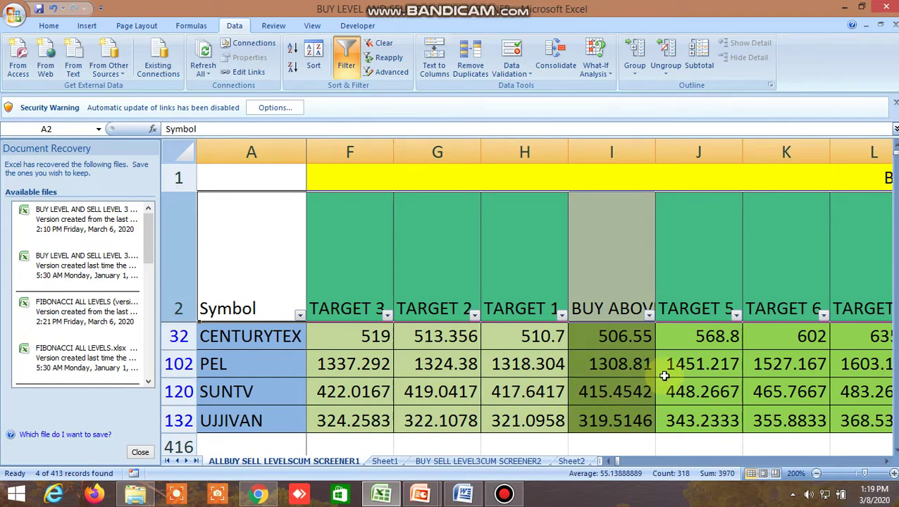
{"action": "left_click", "coordinate": [527, 462]}
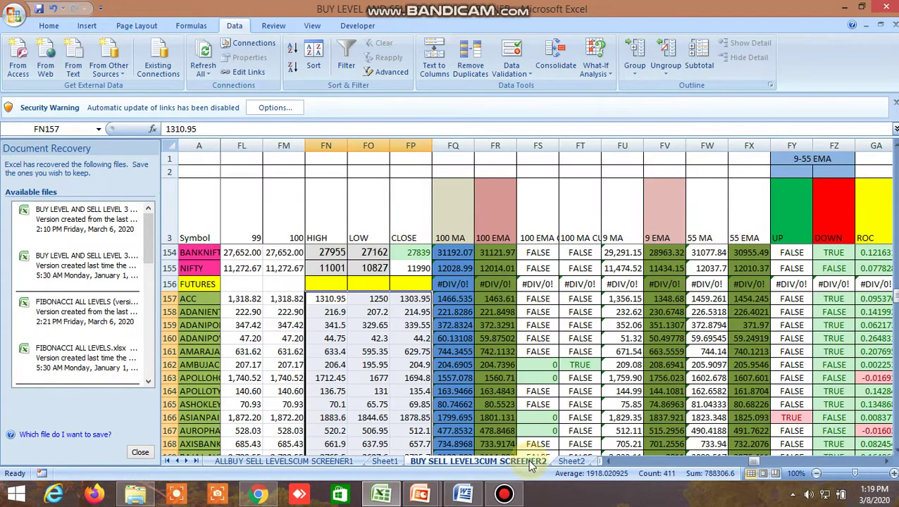
{"action": "left_click", "coordinate": [595, 462]}
{"action": "left_click", "coordinate": [595, 463]}
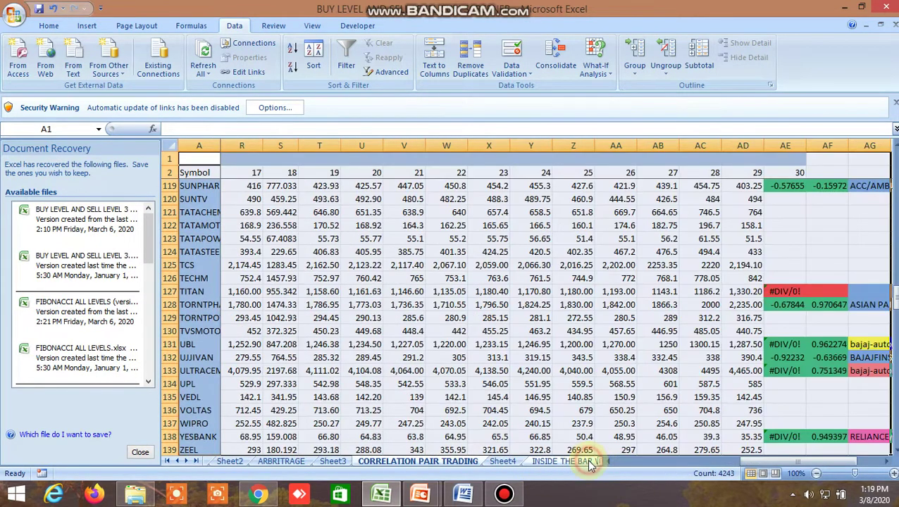
{"action": "left_click", "coordinate": [585, 464]}
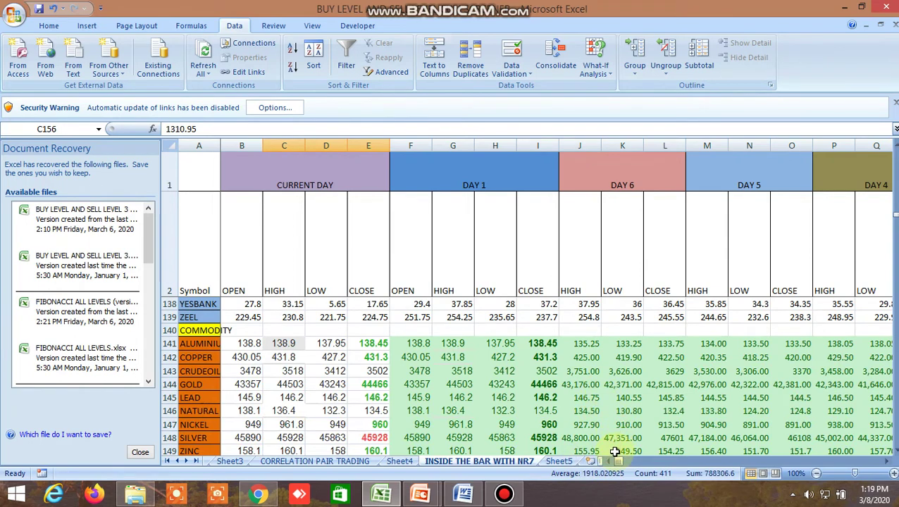
Return to the ALLBUY SELL LEVELSCUM SCREENER1 sheet at the start of the workbook
{"action": "left_click", "coordinate": [177, 461]}
{"action": "left_click", "coordinate": [177, 460]}
{"action": "left_click", "coordinate": [176, 460]}
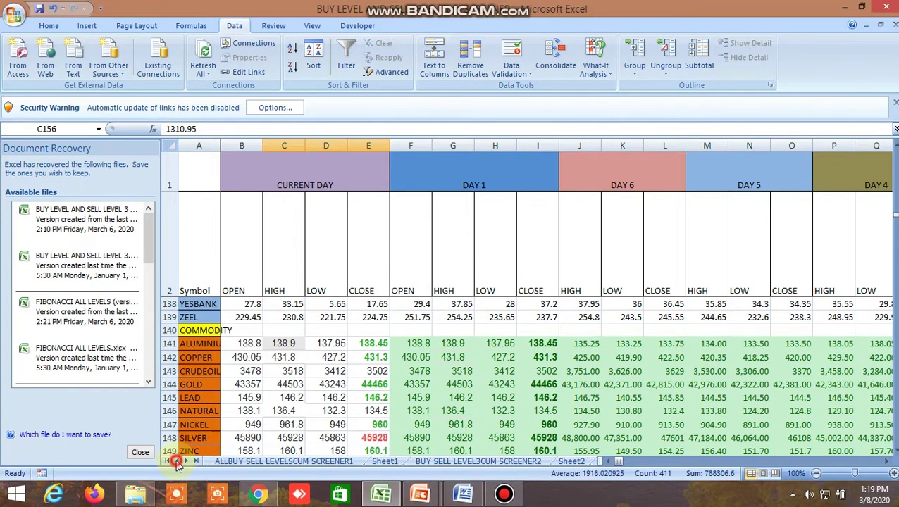
{"action": "left_click", "coordinate": [255, 462]}
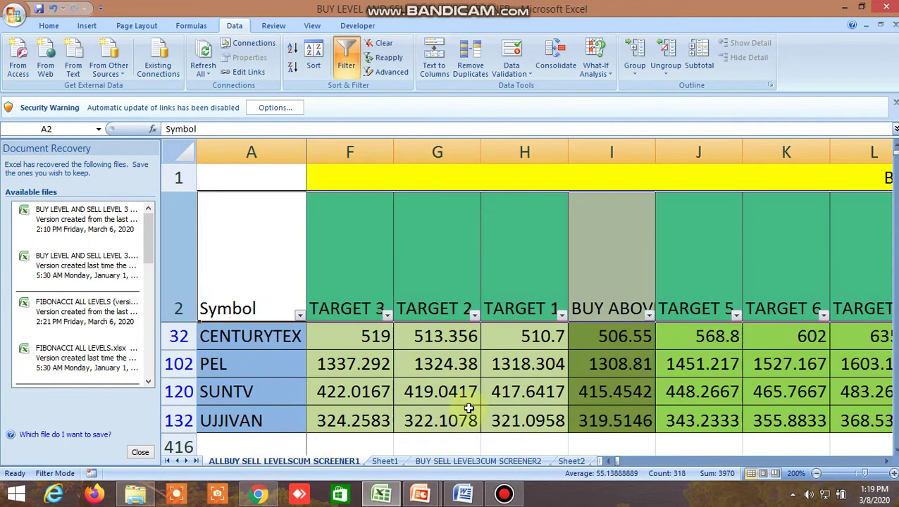
Examine the BUY ABOVE column and the buy-side TARGET 1 to TARGET 4 columns under BUY LEVEL AND SELL LEVELS 1
{"action": "left_click", "coordinate": [620, 255]}
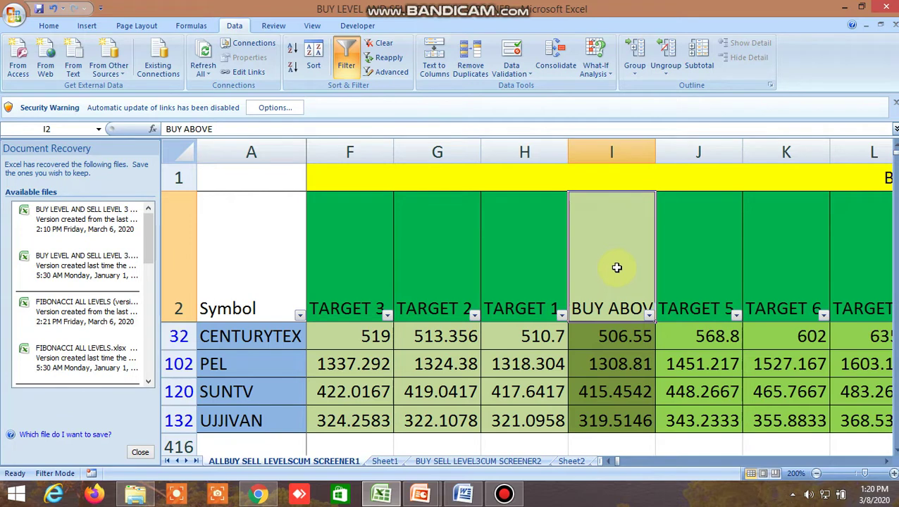
{"action": "left_click", "coordinate": [646, 176]}
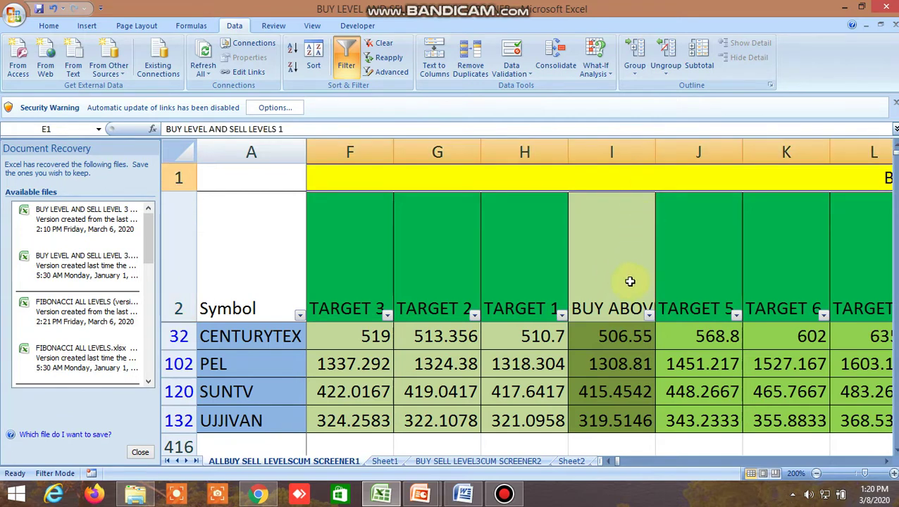
{"action": "left_click", "coordinate": [609, 266]}
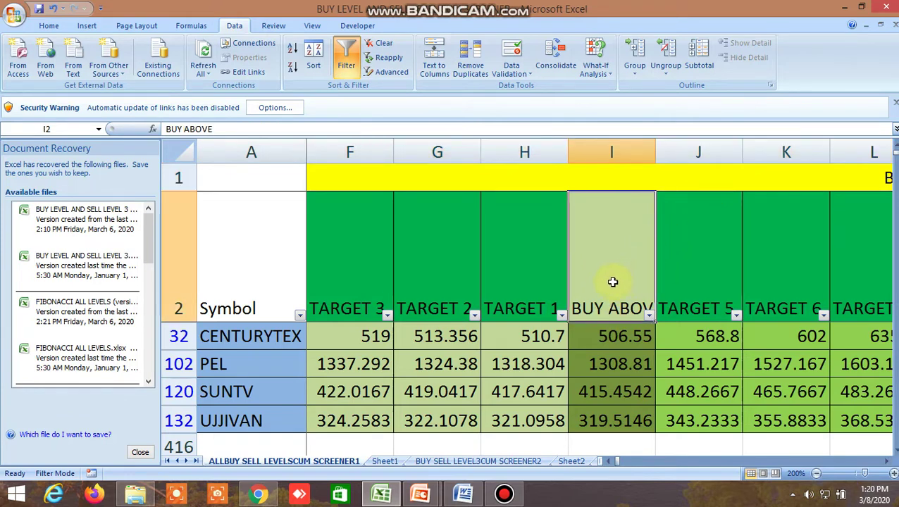
{"action": "left_click", "coordinate": [537, 269]}
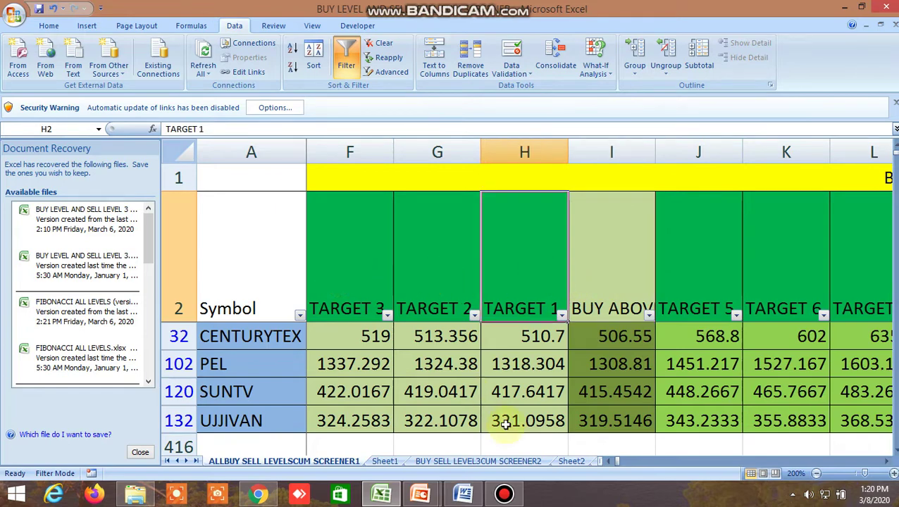
{"action": "left_click", "coordinate": [607, 460]}
{"action": "left_click", "coordinate": [606, 461]}
{"action": "left_click", "coordinate": [449, 266]}
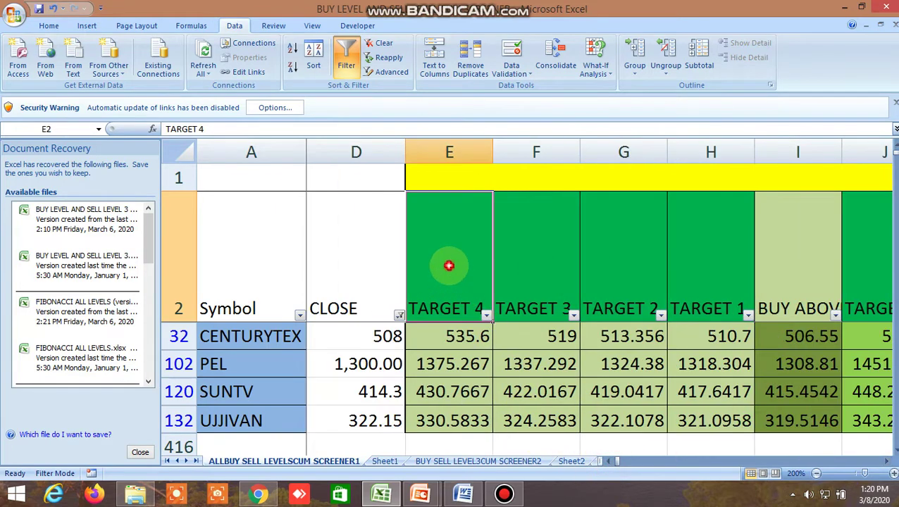
Examine the buy-side TARGET 5 to TARGET 8 columns of BUY LEVEL AND SELL LEVELS 1
{"action": "left_click", "coordinate": [886, 460]}
{"action": "left_click", "coordinate": [887, 460]}
{"action": "left_click", "coordinate": [886, 461]}
{"action": "left_click", "coordinate": [886, 461]}
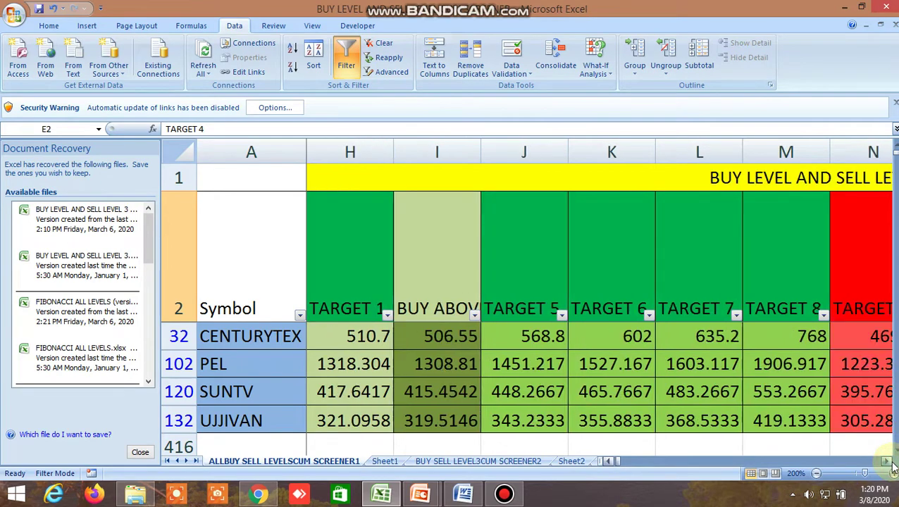
{"action": "left_click", "coordinate": [887, 461]}
{"action": "left_click", "coordinate": [416, 266]}
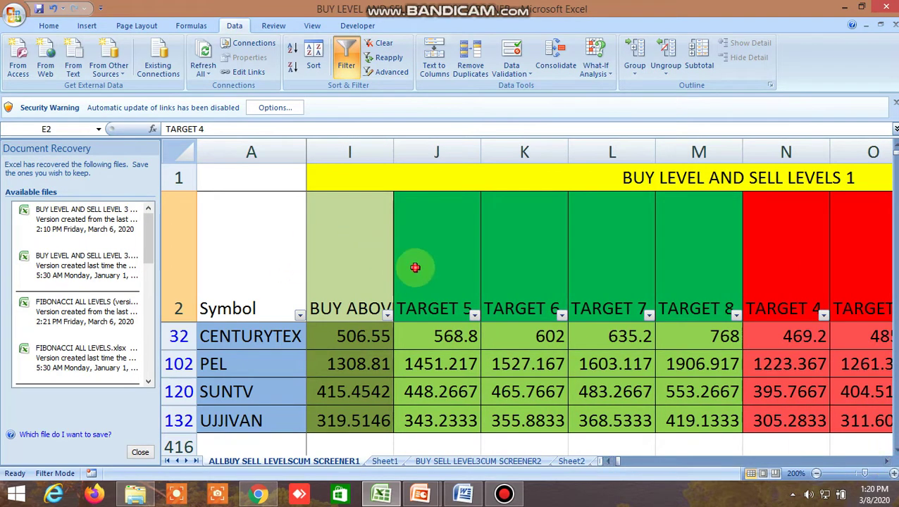
{"action": "left_click", "coordinate": [706, 255]}
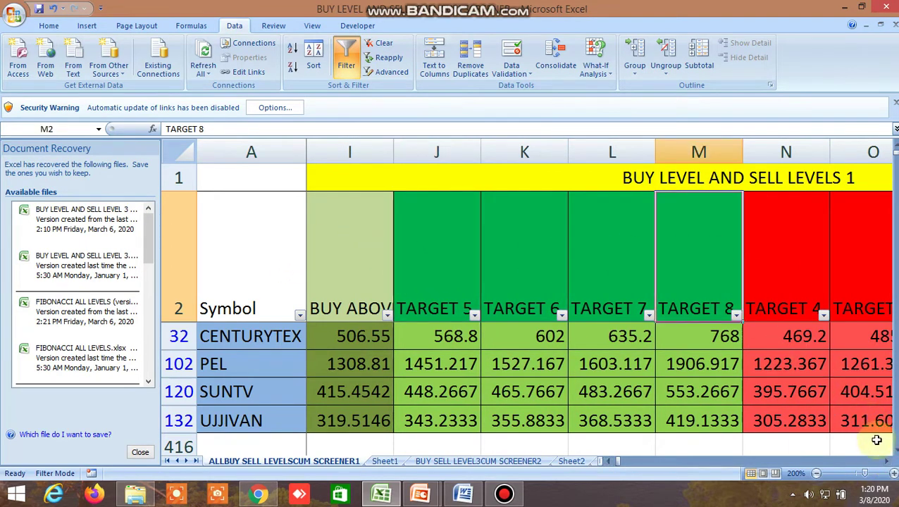
Examine the Sell below column and its sell-side TARGET 1 to Target 8 columns
{"action": "left_click", "coordinate": [892, 463]}
{"action": "left_click", "coordinate": [892, 462]}
{"action": "left_click", "coordinate": [892, 462]}
{"action": "left_click", "coordinate": [892, 463]}
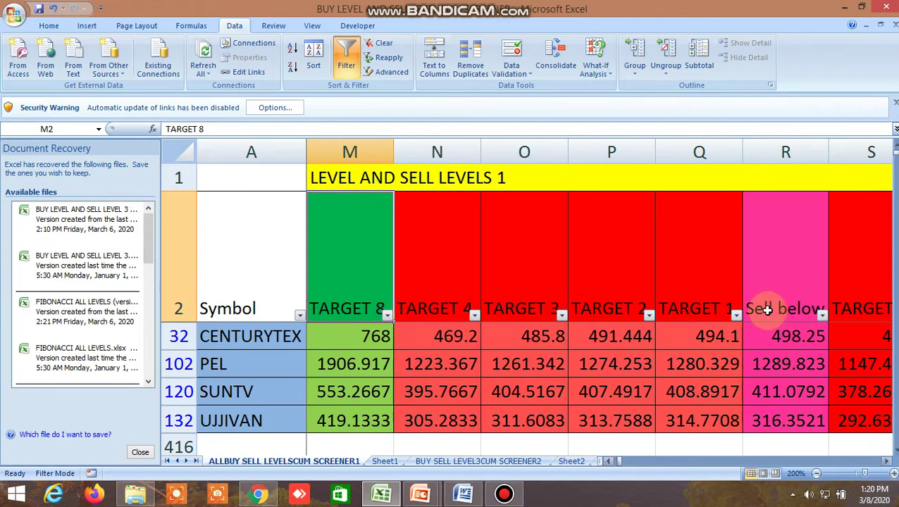
{"action": "left_click", "coordinate": [777, 260]}
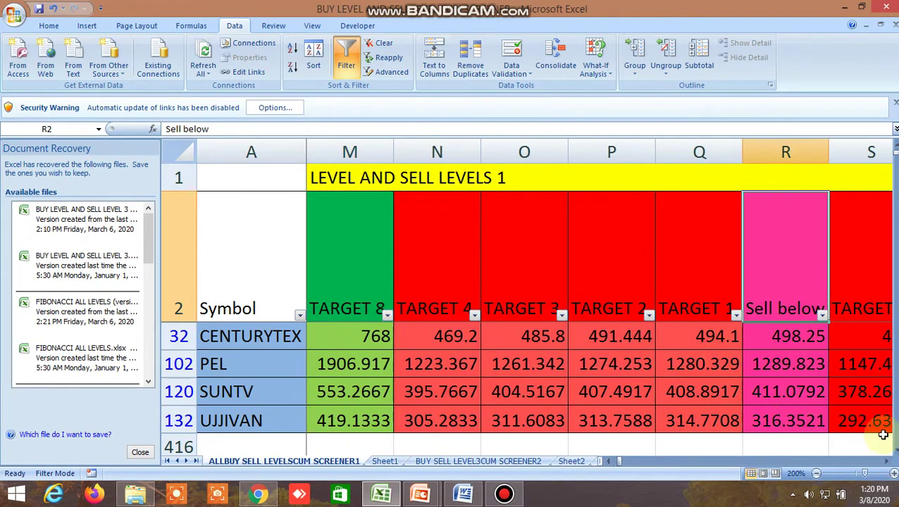
{"action": "left_click", "coordinate": [892, 462]}
{"action": "left_click", "coordinate": [892, 462]}
{"action": "left_click", "coordinate": [892, 462]}
{"action": "left_click", "coordinate": [892, 462]}
{"action": "left_click", "coordinate": [892, 462]}
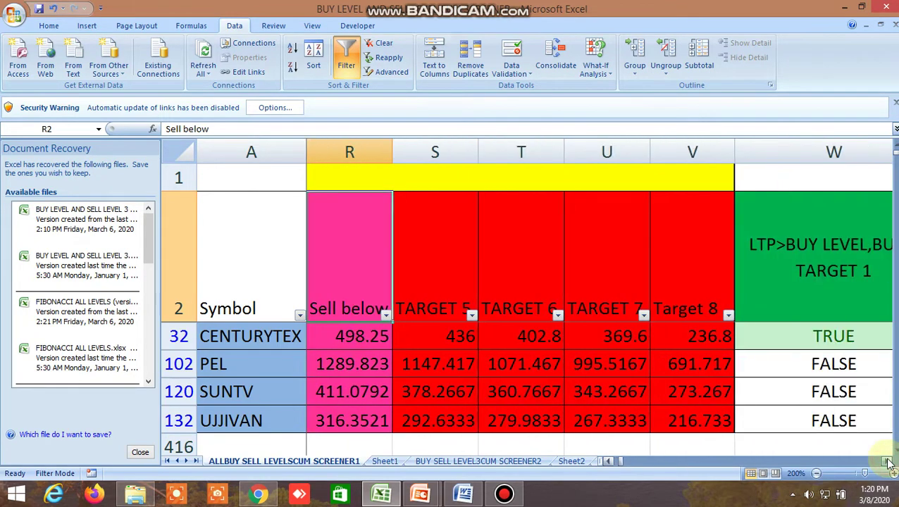
Review the sheet from the HIGH, LOW and CLOSE columns through the R1 to R7 levels to the PIVOT POINT section
{"action": "left_click", "coordinate": [617, 462]}
{"action": "left_click", "coordinate": [615, 463]}
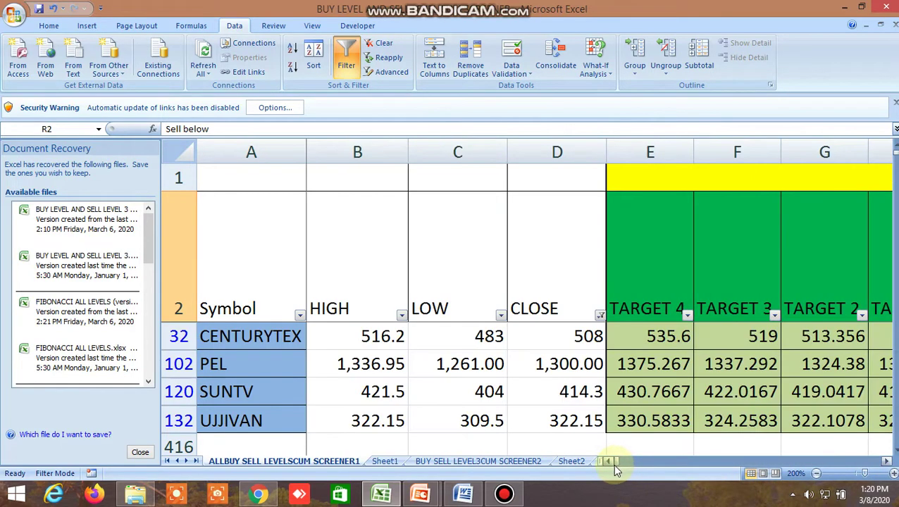
{"action": "left_click", "coordinate": [886, 460]}
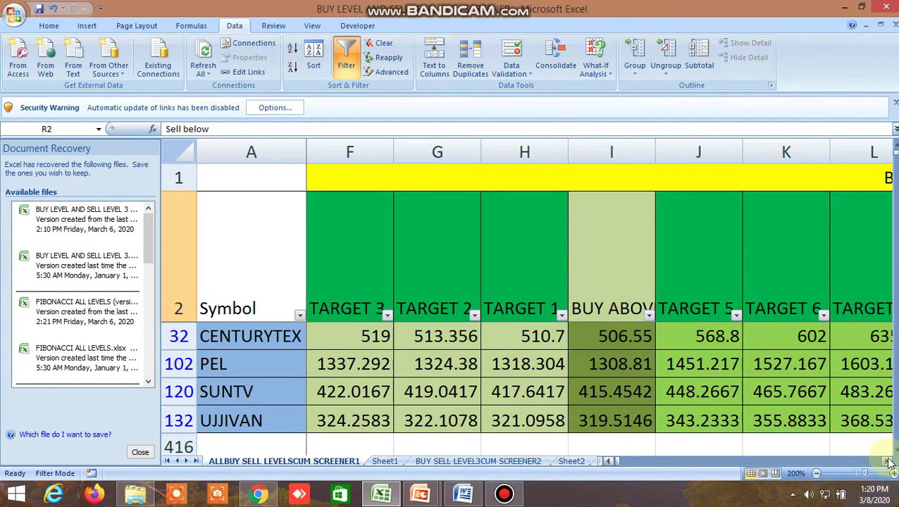
{"action": "left_click_drag", "start_coordinate": [889, 462], "coordinate": [889, 462]}
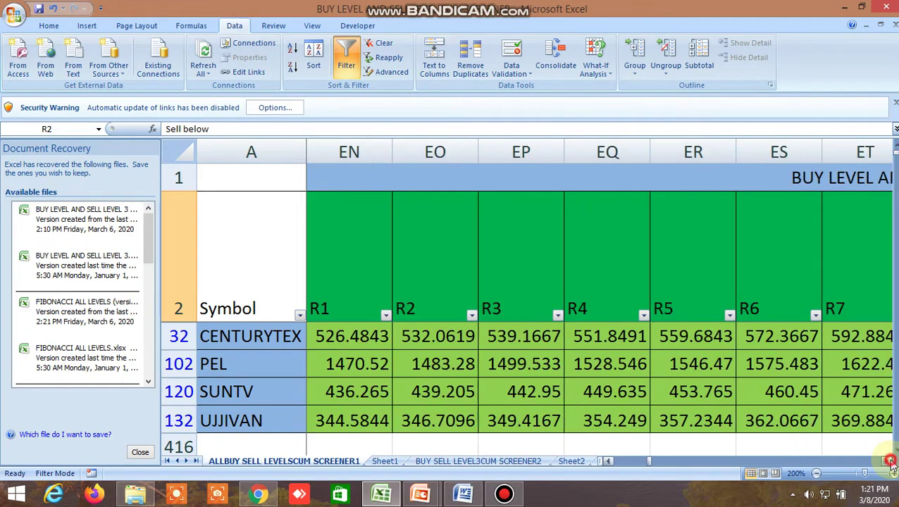
{"action": "left_click", "coordinate": [353, 265]}
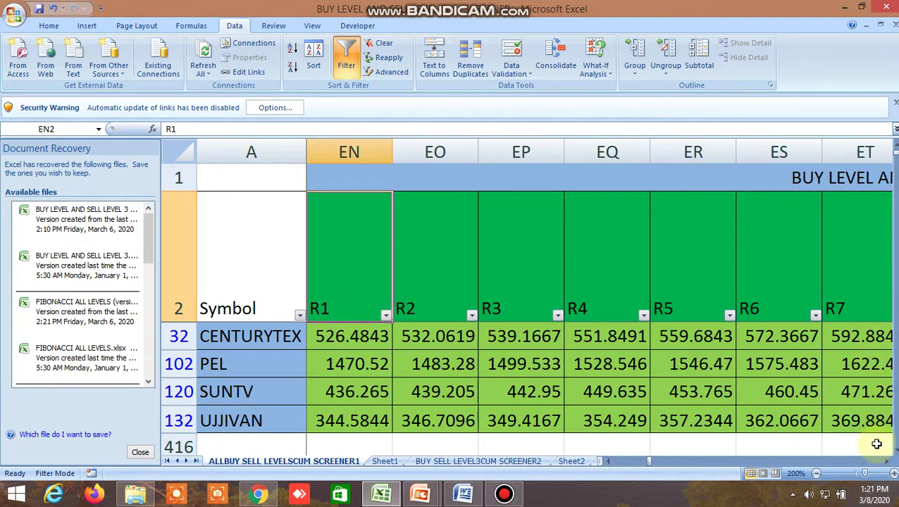
{"action": "left_click_drag", "start_coordinate": [889, 462], "coordinate": [889, 462]}
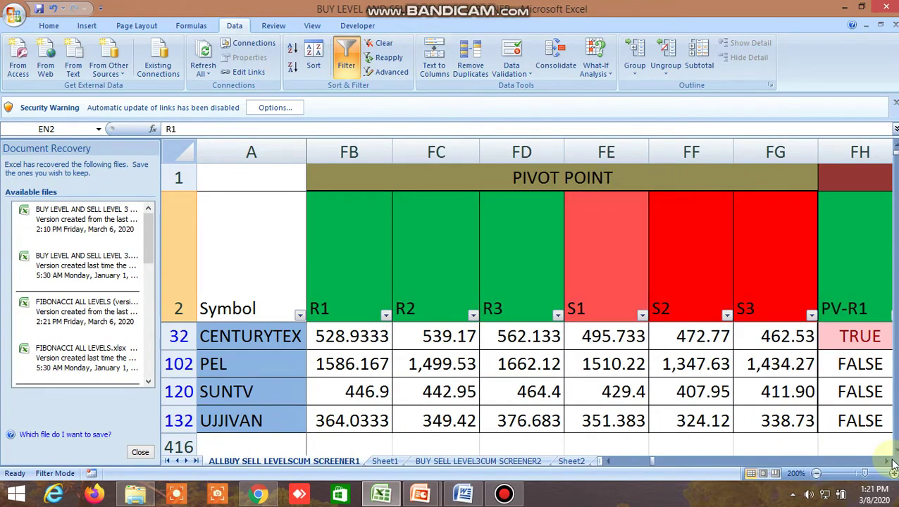
Examine the RESISTANCE section, including the formula behind CENTURYTEX's 12.5 level and the columns up to 360
{"action": "left_click_drag", "start_coordinate": [889, 462], "coordinate": [889, 464]}
{"action": "left_click", "coordinate": [363, 275]}
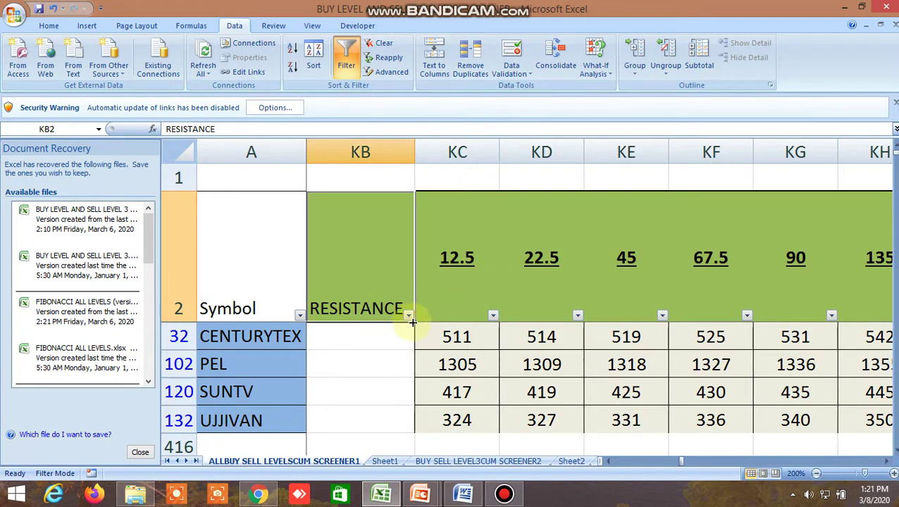
{"action": "left_click", "coordinate": [459, 337]}
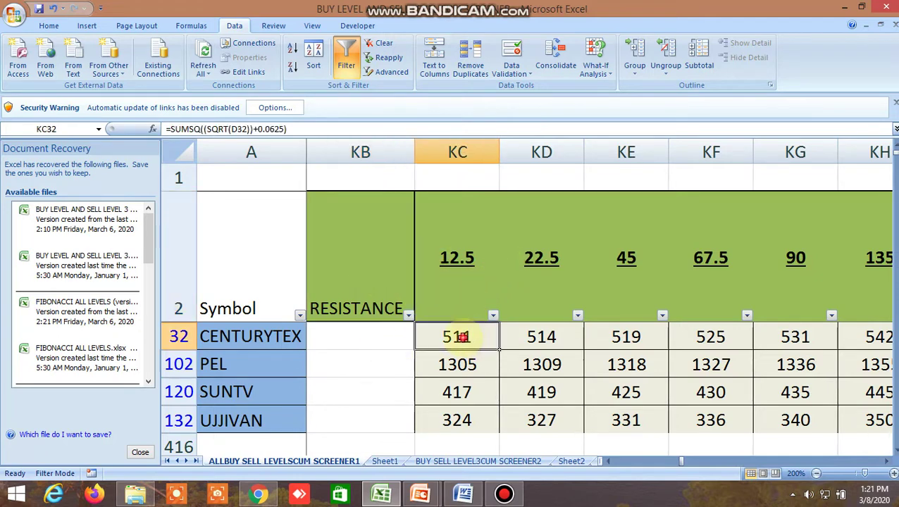
{"action": "left_click", "coordinate": [510, 440]}
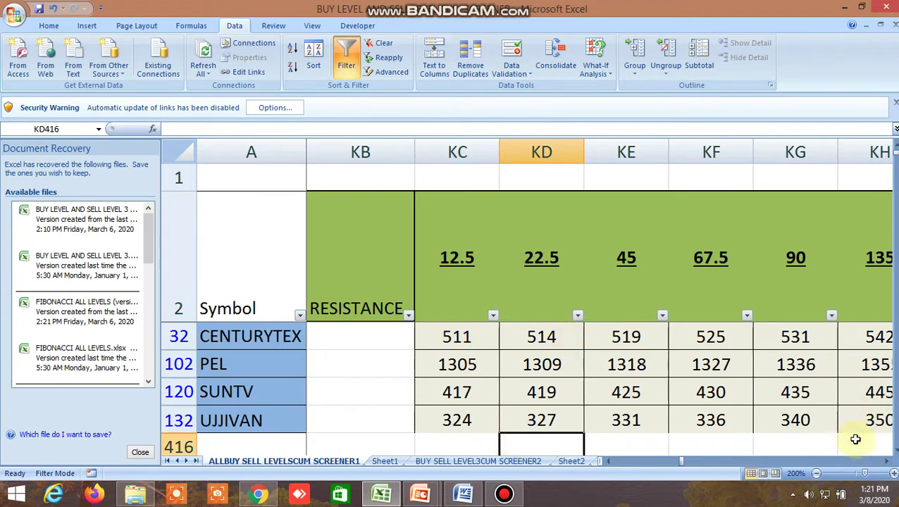
{"action": "left_click", "coordinate": [887, 462]}
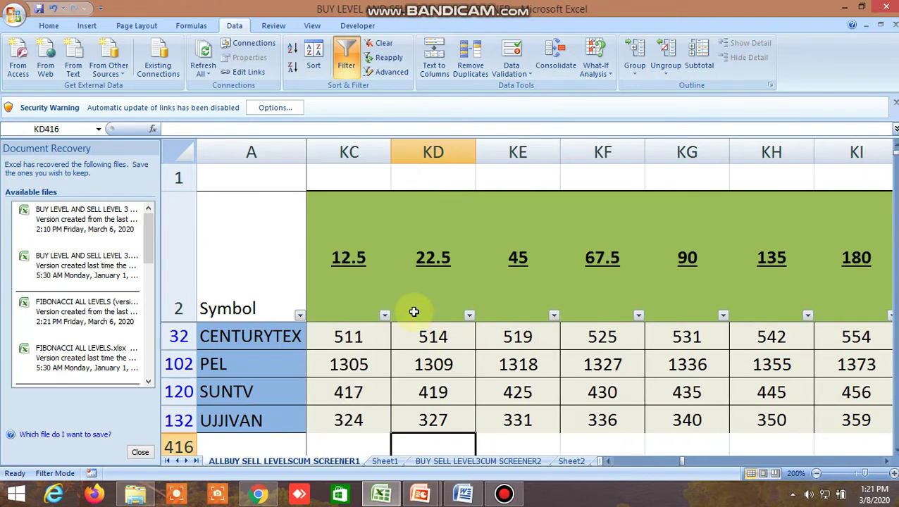
{"action": "left_click", "coordinate": [887, 462]}
{"action": "left_click", "coordinate": [887, 461]}
{"action": "left_click", "coordinate": [887, 462]}
{"action": "left_click", "coordinate": [887, 461]}
{"action": "left_click", "coordinate": [887, 462]}
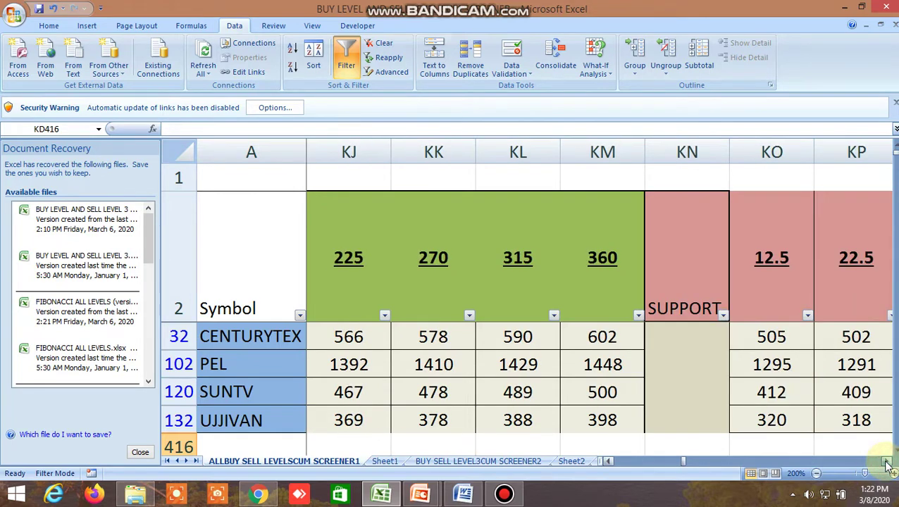
Examine the SUPPORT section's level columns from 12.5 to 360
{"action": "left_click", "coordinate": [887, 461]}
{"action": "left_click", "coordinate": [887, 462]}
{"action": "left_click", "coordinate": [887, 462]}
{"action": "left_click", "coordinate": [887, 461]}
{"action": "left_click", "coordinate": [887, 462]}
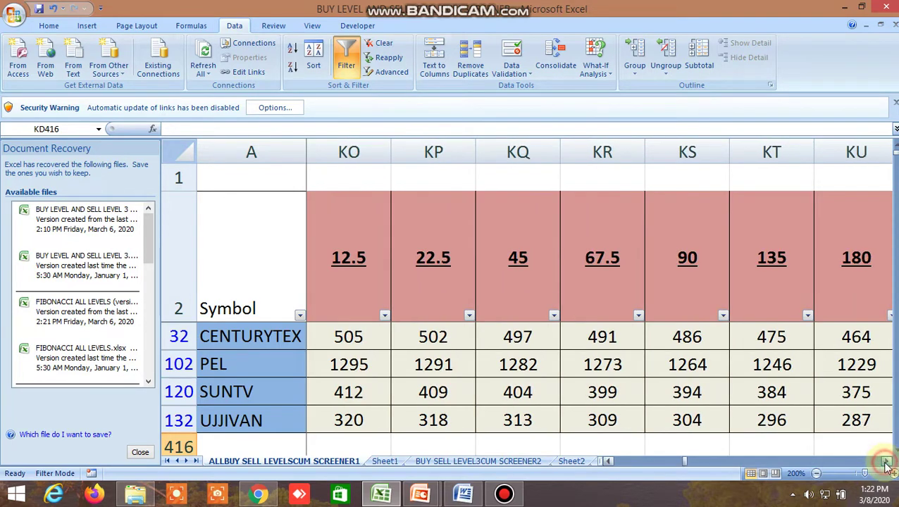
{"action": "left_click", "coordinate": [887, 461]}
{"action": "left_click", "coordinate": [887, 461]}
{"action": "left_click", "coordinate": [887, 462]}
{"action": "left_click", "coordinate": [887, 461]}
{"action": "left_click", "coordinate": [887, 462]}
{"action": "left_click", "coordinate": [887, 462]}
{"action": "left_click", "coordinate": [886, 462]}
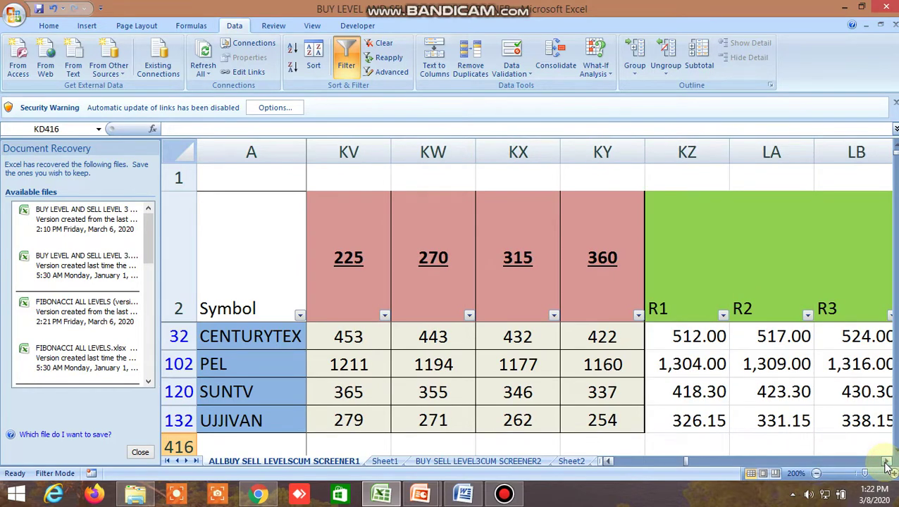
Examine the last group of resistance and support levels, from R1 in column KZ through S9
{"action": "left_click", "coordinate": [887, 462]}
{"action": "left_click", "coordinate": [887, 462]}
{"action": "left_click", "coordinate": [887, 462]}
{"action": "left_click", "coordinate": [887, 462]}
{"action": "left_click", "coordinate": [310, 267]}
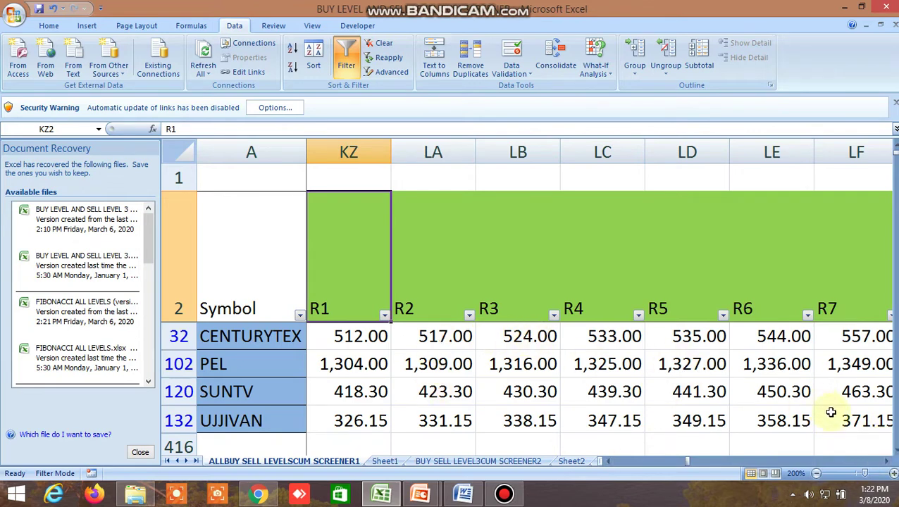
{"action": "left_click_drag", "start_coordinate": [891, 463], "coordinate": [891, 463]}
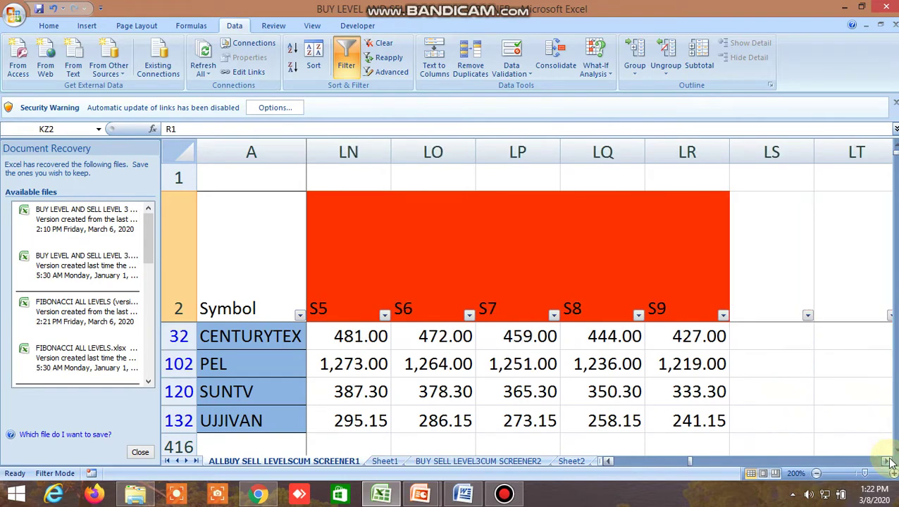
Return to the sheet's first columns and turn off the filter on the stock table
{"action": "left_click_drag", "start_coordinate": [689, 461], "coordinate": [576, 476]}
{"action": "left_click", "coordinate": [345, 67]}
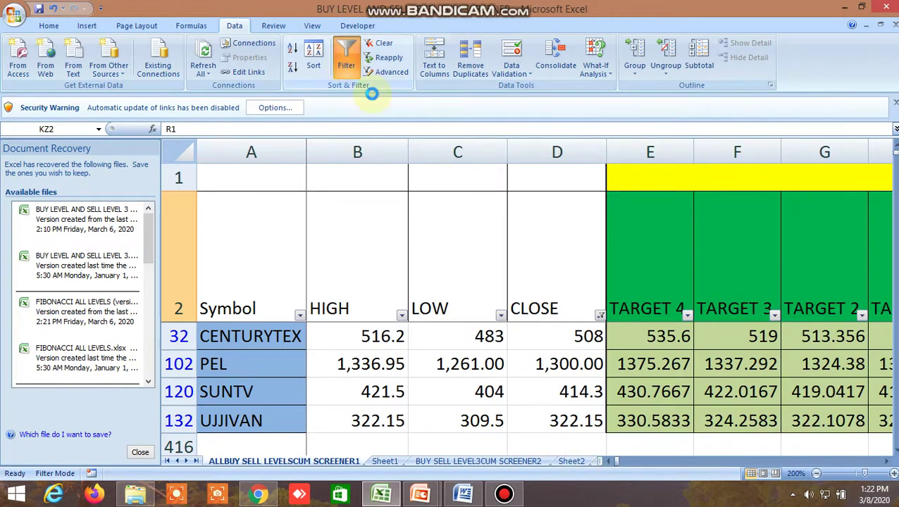
Examine the NIFTY & BANKNIFTY rows across the level columns, from TARGET 4 through RESISTANCE to S9
{"action": "scroll", "coordinate": [634, 338], "scroll_direction": "down", "scroll_amount": 6}
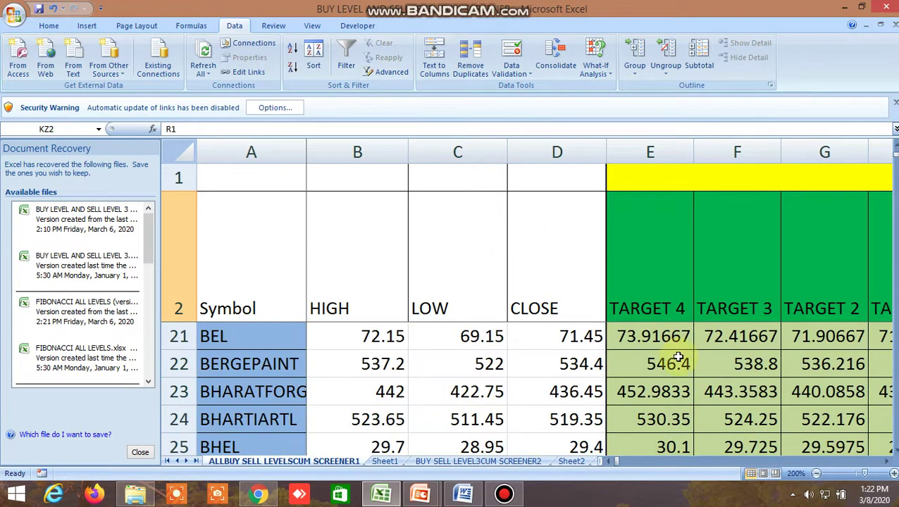
{"action": "scroll", "coordinate": [678, 358], "scroll_direction": "down", "scroll_amount": 20}
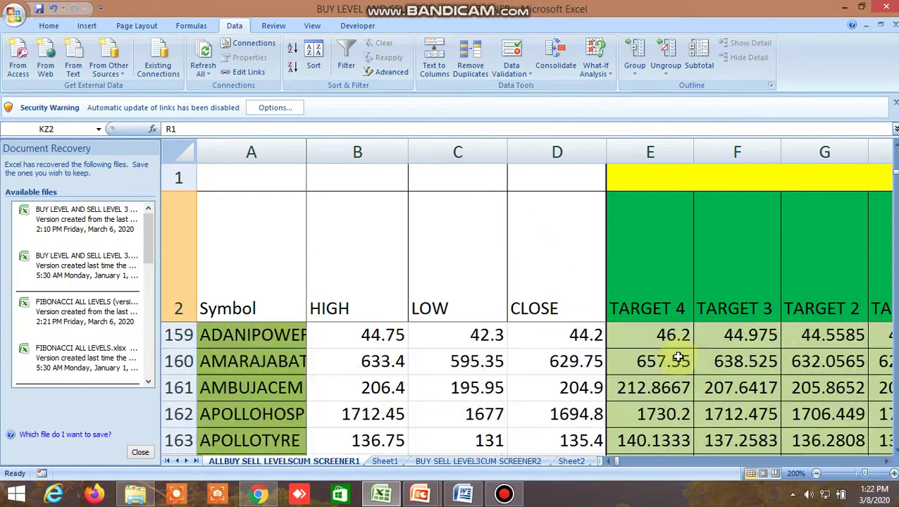
{"action": "scroll", "coordinate": [678, 358], "scroll_direction": "down", "scroll_amount": 2}
{"action": "scroll", "coordinate": [678, 358], "scroll_direction": "up", "scroll_amount": 5}
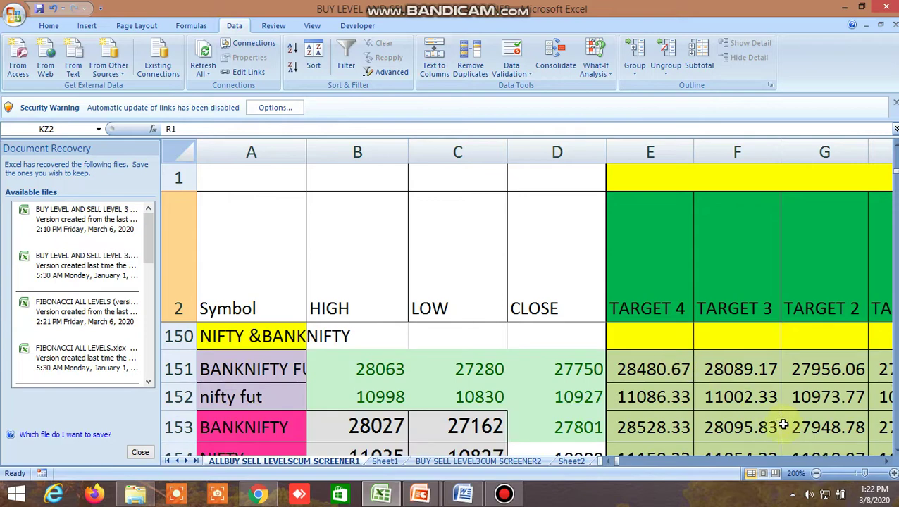
{"action": "left_click_drag", "start_coordinate": [888, 465], "coordinate": [887, 462]}
{"action": "left_click", "coordinate": [367, 258]}
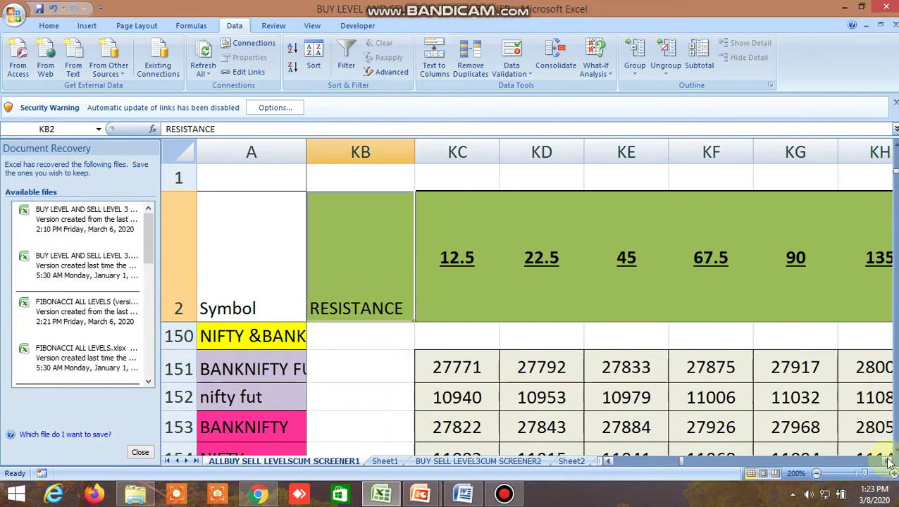
{"action": "left_click_drag", "start_coordinate": [888, 462], "coordinate": [888, 460]}
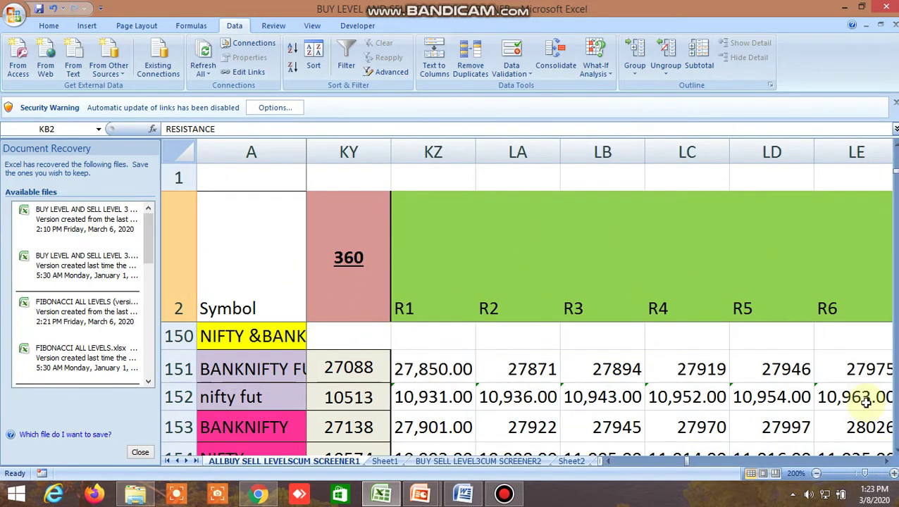
{"action": "left_click_drag", "start_coordinate": [888, 462], "coordinate": [888, 462]}
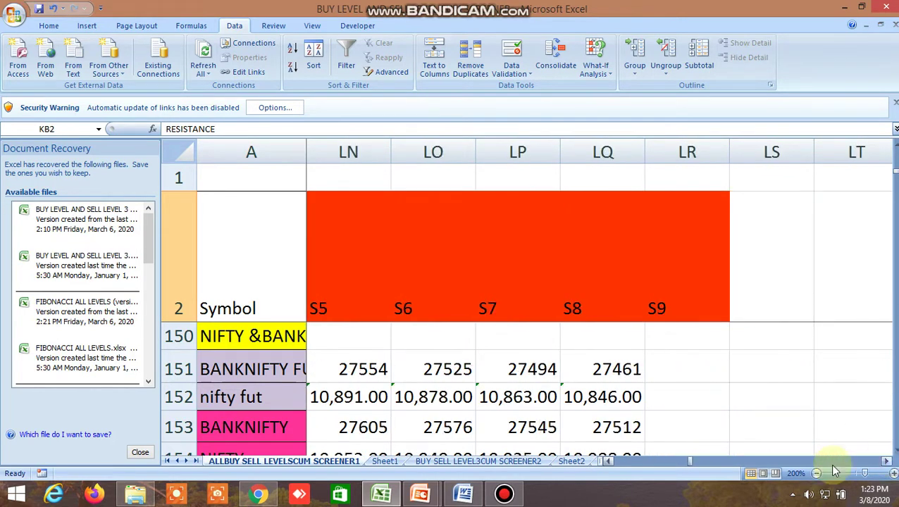
Examine the buy level and target columns for the commodity rows such as ALUMINIUM, COPPER, CRUDEOIL and GOLD
{"action": "left_click_drag", "start_coordinate": [689, 463], "coordinate": [598, 461]}
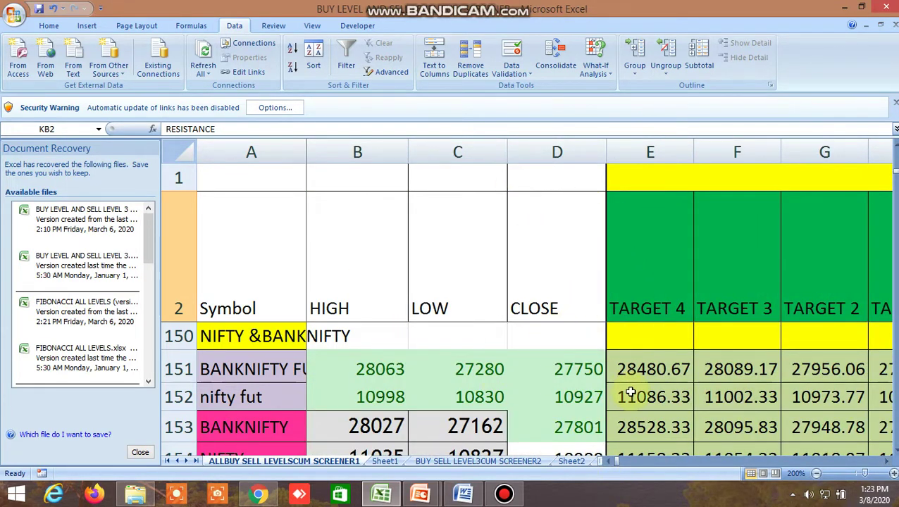
{"action": "scroll", "coordinate": [621, 385], "scroll_direction": "up", "scroll_amount": 2}
{"action": "scroll", "coordinate": [620, 385], "scroll_direction": "up", "scroll_amount": 1}
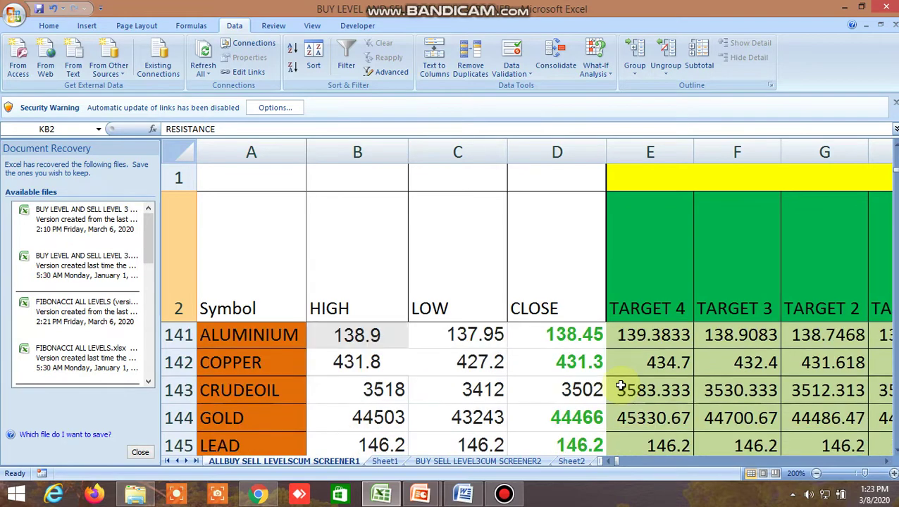
{"action": "scroll", "coordinate": [621, 385], "scroll_direction": "up", "scroll_amount": 1}
{"action": "scroll", "coordinate": [620, 385], "scroll_direction": "down", "scroll_amount": 1}
{"action": "left_click", "coordinate": [889, 464]}
{"action": "left_click", "coordinate": [889, 463]}
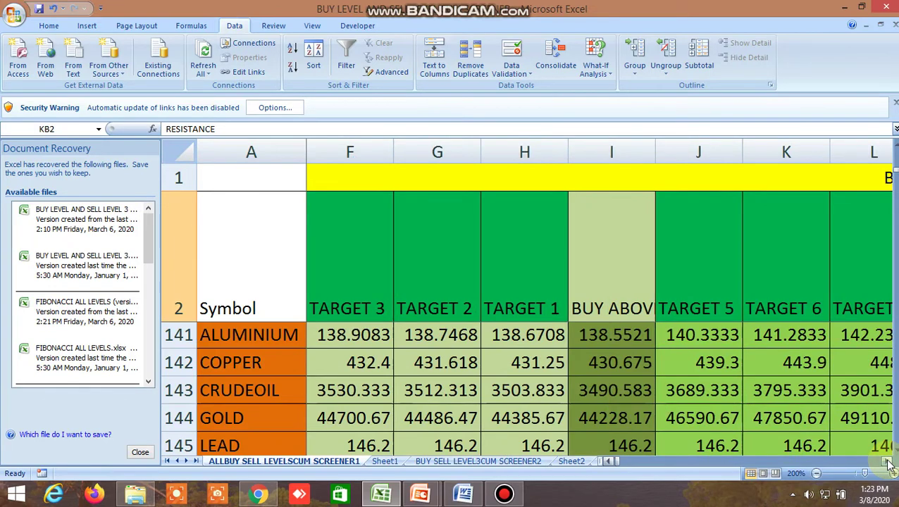
{"action": "left_click", "coordinate": [889, 464]}
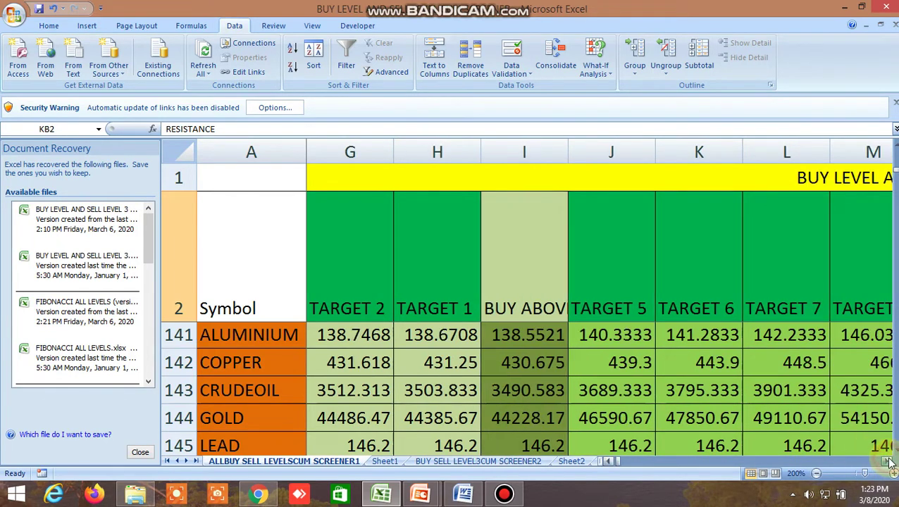
{"action": "left_click", "coordinate": [889, 463]}
{"action": "left_click", "coordinate": [889, 464]}
{"action": "left_click", "coordinate": [889, 464]}
Examine the commodity rows' probability, moving average, pivot point and resistance/support columns through S9
{"action": "left_click_drag", "start_coordinate": [889, 464], "coordinate": [889, 462]}
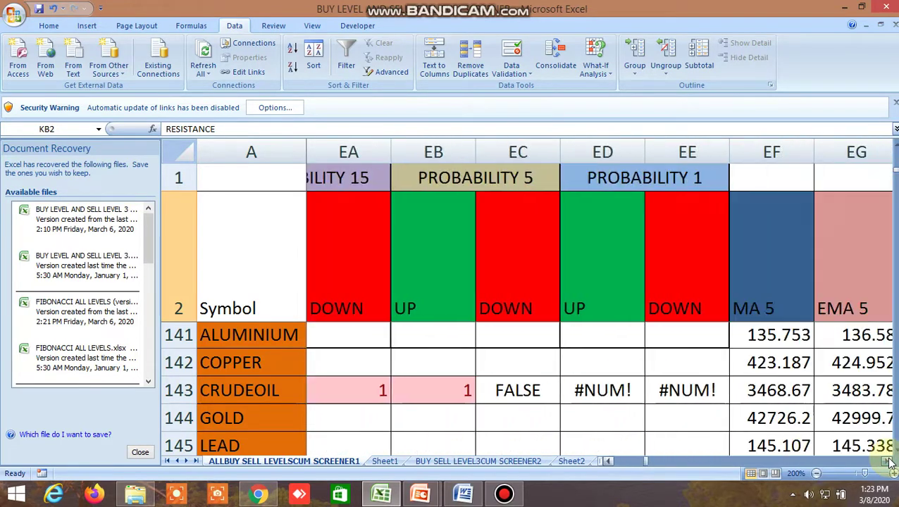
{"action": "left_click_drag", "start_coordinate": [889, 462], "coordinate": [889, 462]}
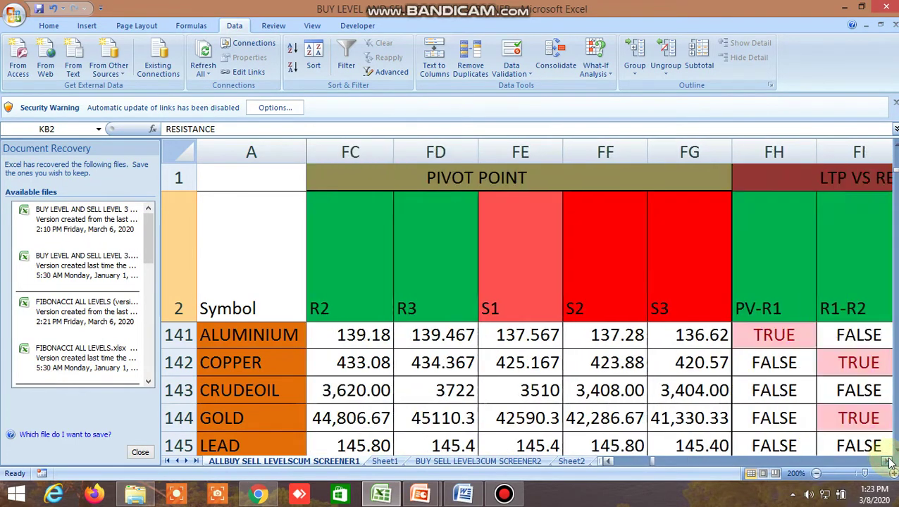
{"action": "left_click_drag", "start_coordinate": [889, 462], "coordinate": [889, 462]}
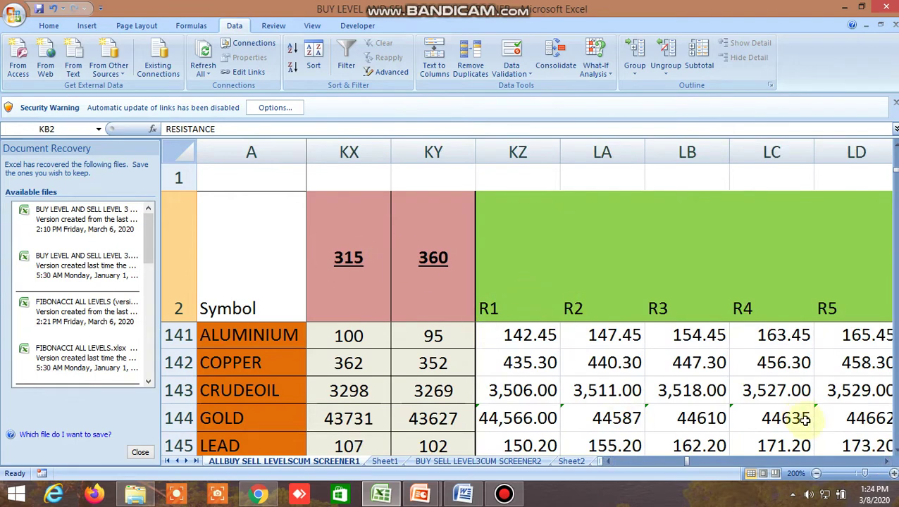
{"action": "left_click", "coordinate": [889, 462]}
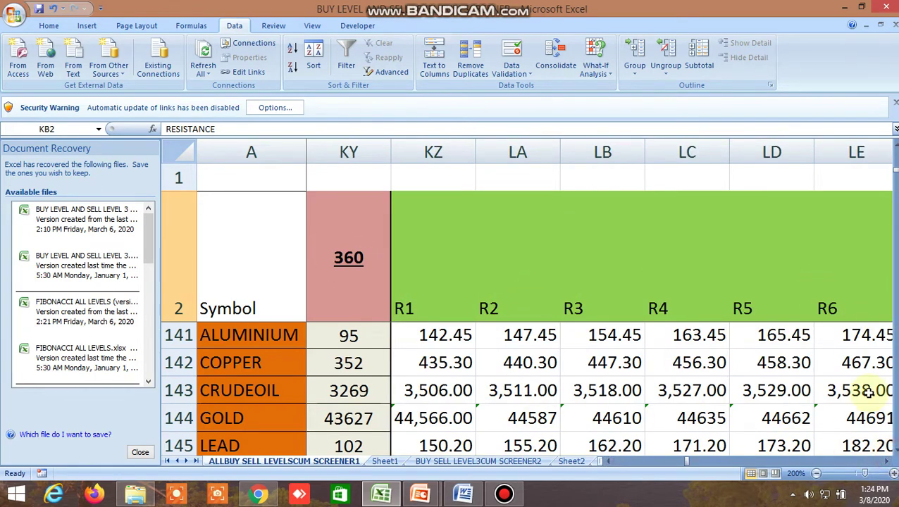
{"action": "left_click_drag", "start_coordinate": [891, 463], "coordinate": [891, 463]}
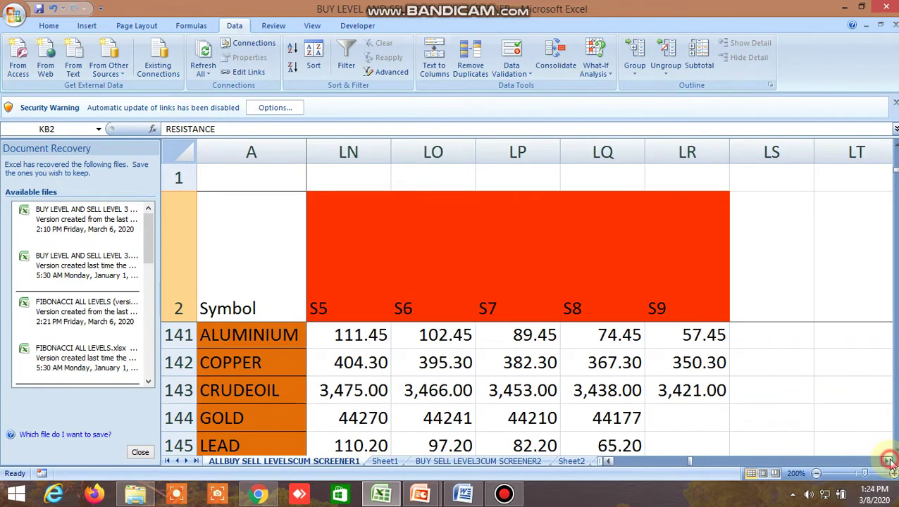
Examine the futures rows around APOLLOHOSP, from the HIGH, LOW and CLOSE columns across to the ICHIMOKU CLOUD group
{"action": "left_click_drag", "start_coordinate": [689, 462], "coordinate": [610, 461]}
{"action": "scroll", "coordinate": [512, 374], "scroll_direction": "down", "scroll_amount": 7}
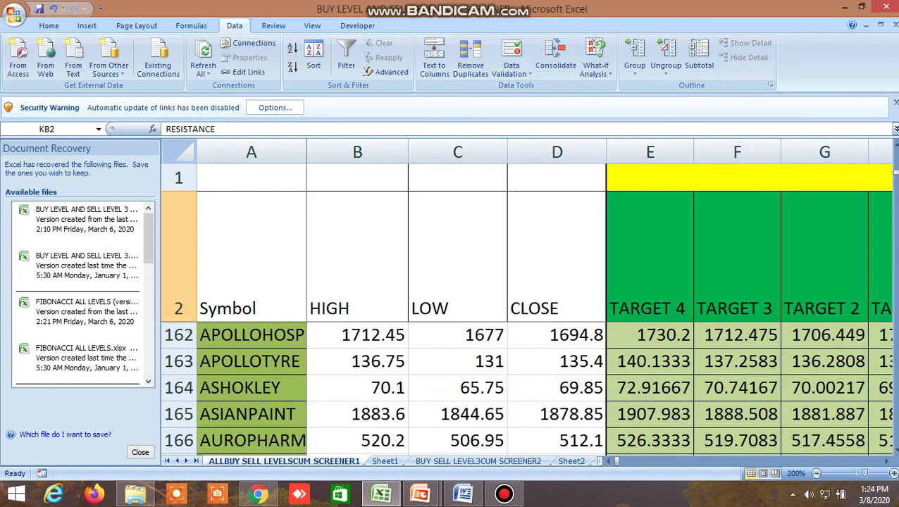
{"action": "left_click_drag", "start_coordinate": [892, 463], "coordinate": [889, 465]}
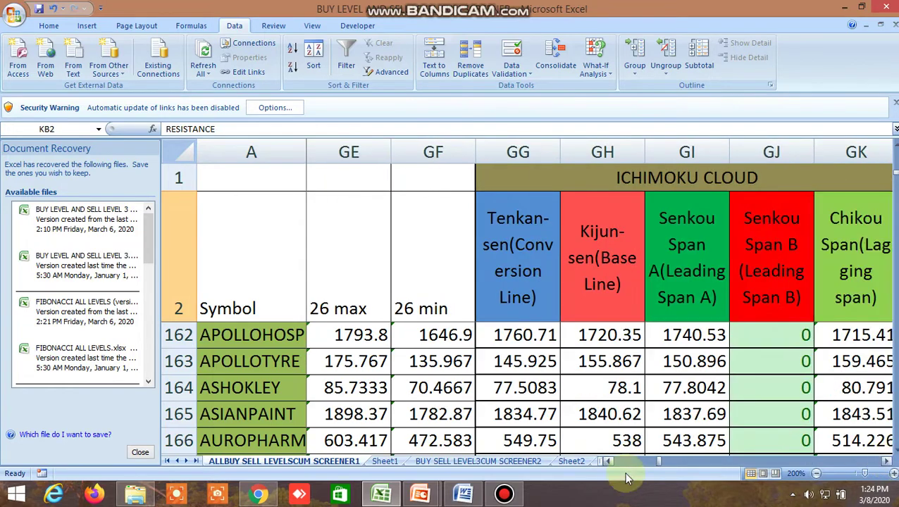
Find the gann_-_enthios_calculator workbook in the Downloads folder and open it
{"action": "left_click", "coordinate": [135, 495]}
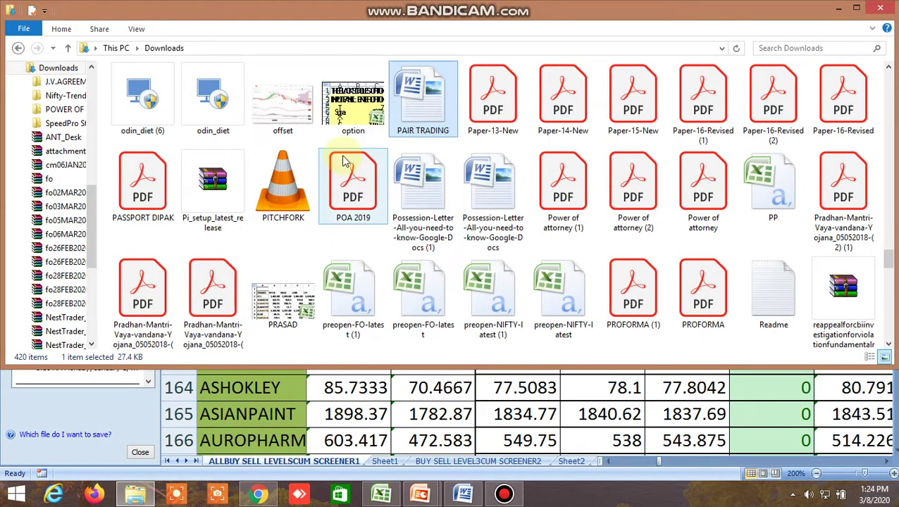
{"action": "left_click", "coordinate": [358, 112]}
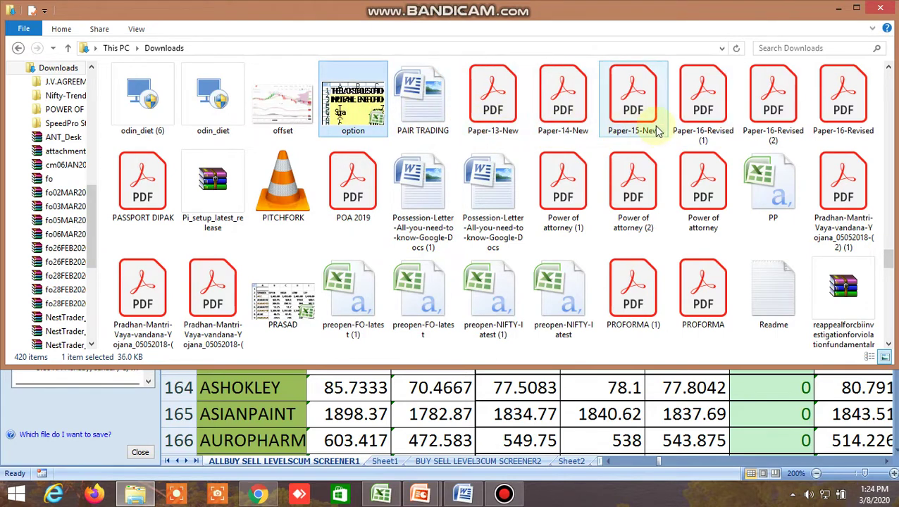
{"action": "left_click", "coordinate": [555, 123]}
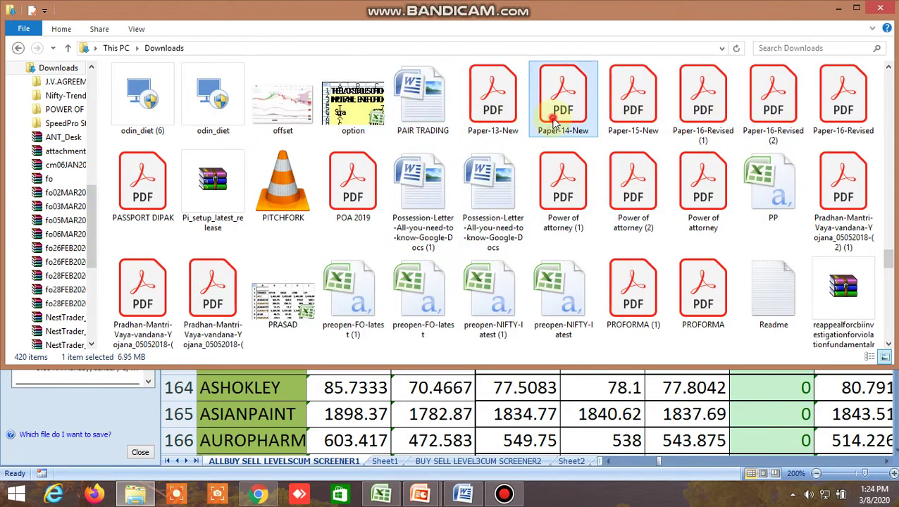
{"action": "key", "text": "g"}
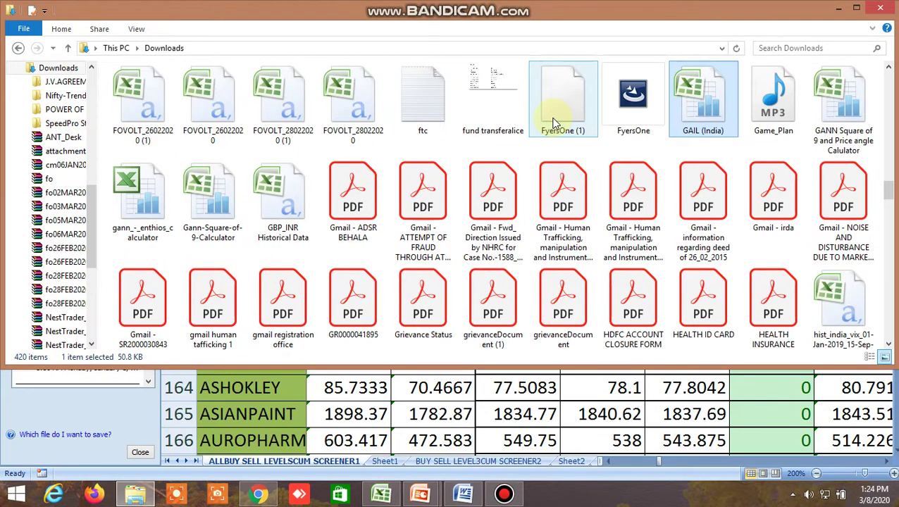
{"action": "key", "text": "g"}
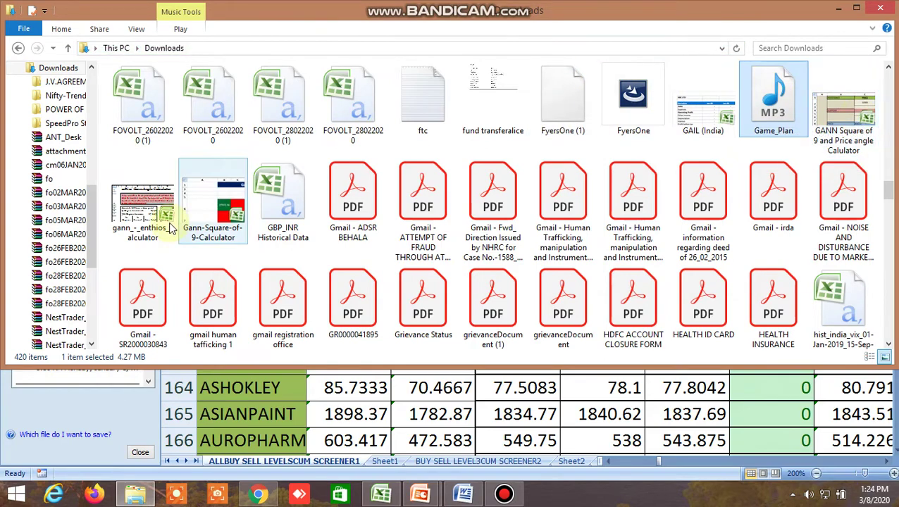
{"action": "double_click", "coordinate": [163, 203]}
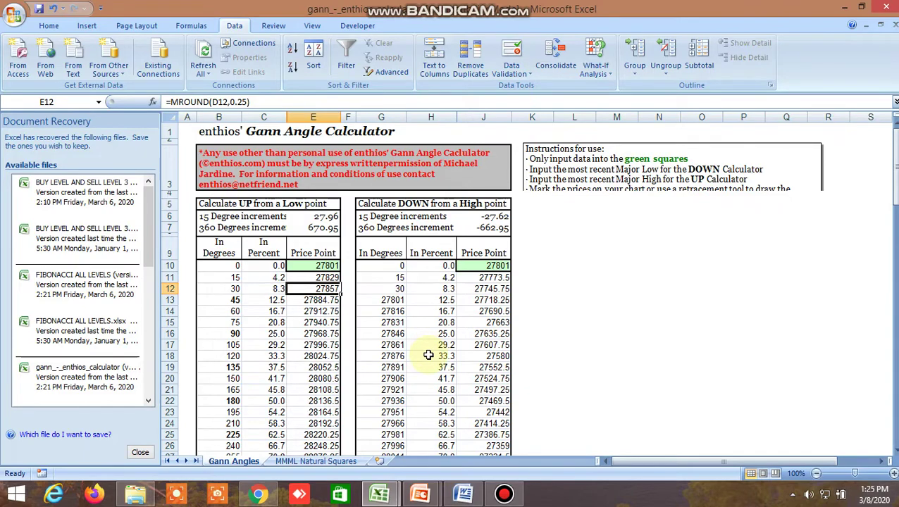
Examine the UP and DOWN price point tables on the Gann Angles sheet
{"action": "scroll", "coordinate": [428, 355], "scroll_direction": "down", "scroll_amount": 1}
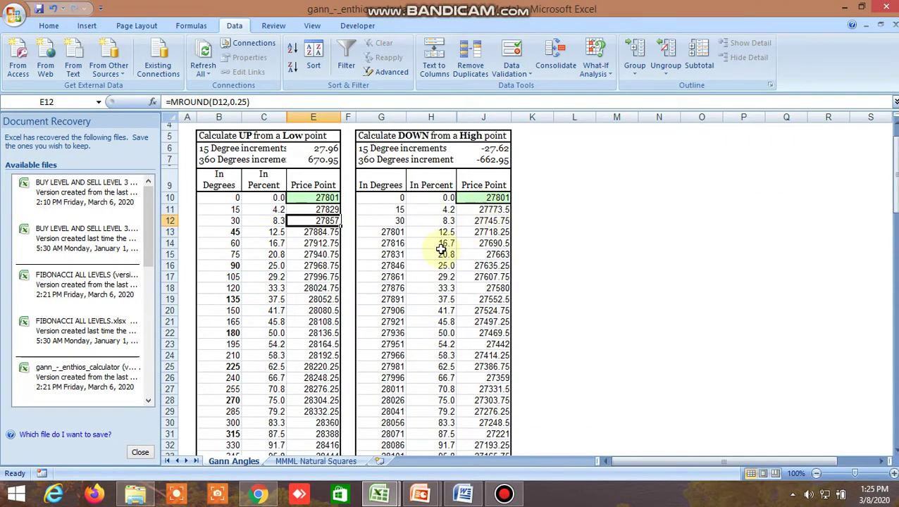
{"action": "scroll", "coordinate": [437, 254], "scroll_direction": "down", "scroll_amount": 11}
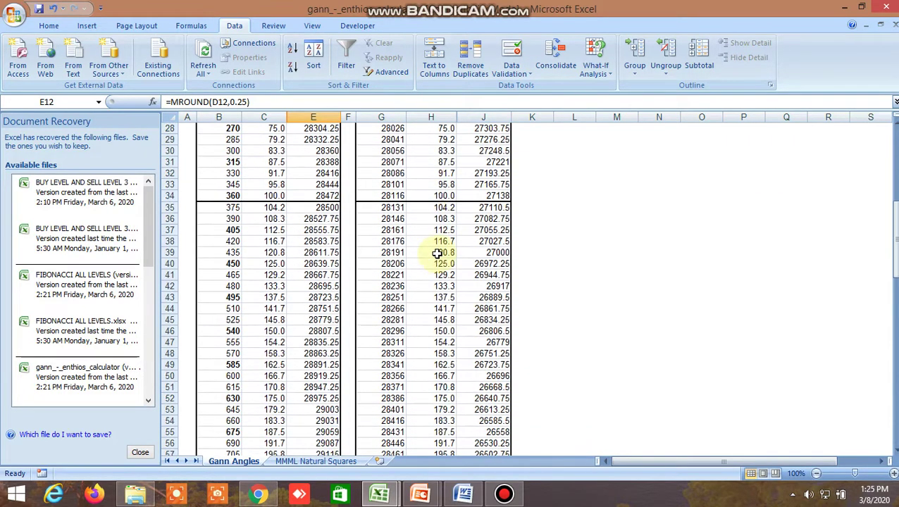
{"action": "scroll", "coordinate": [436, 254], "scroll_direction": "up", "scroll_amount": 12}
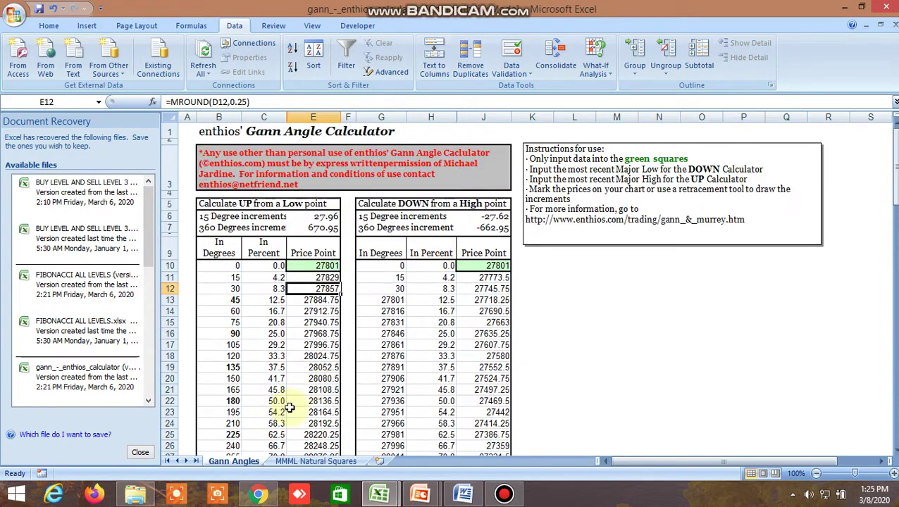
Open the Gann-Square-of-9-Calculator workbook from Downloads and set its CMP value to 10989
{"action": "left_click", "coordinate": [135, 495]}
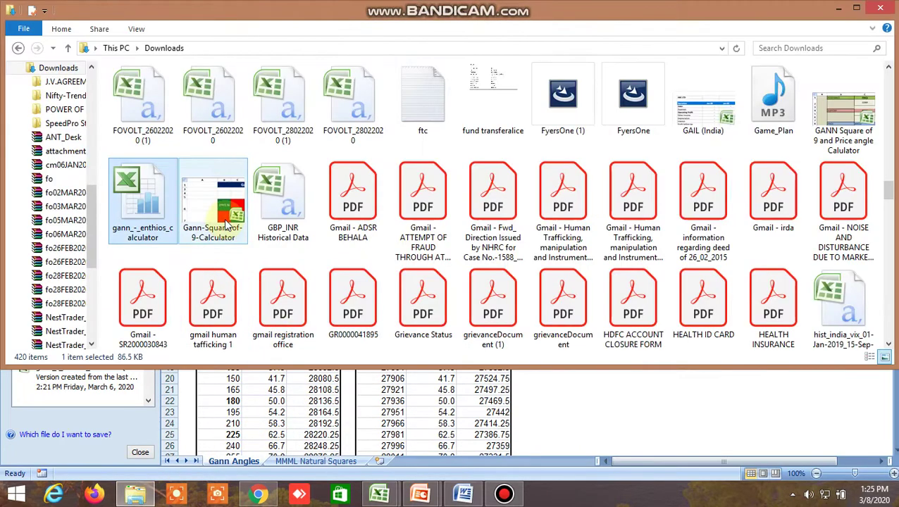
{"action": "double_click", "coordinate": [222, 219]}
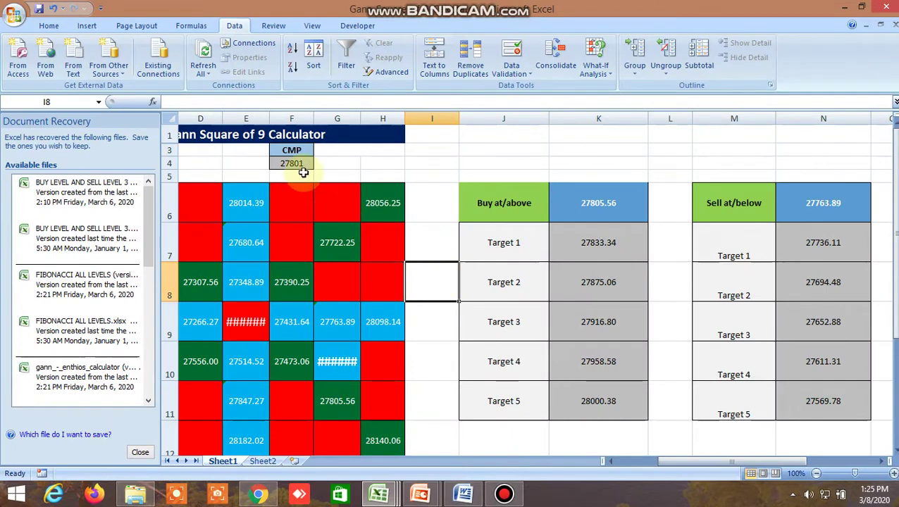
{"action": "left_click", "coordinate": [295, 164]}
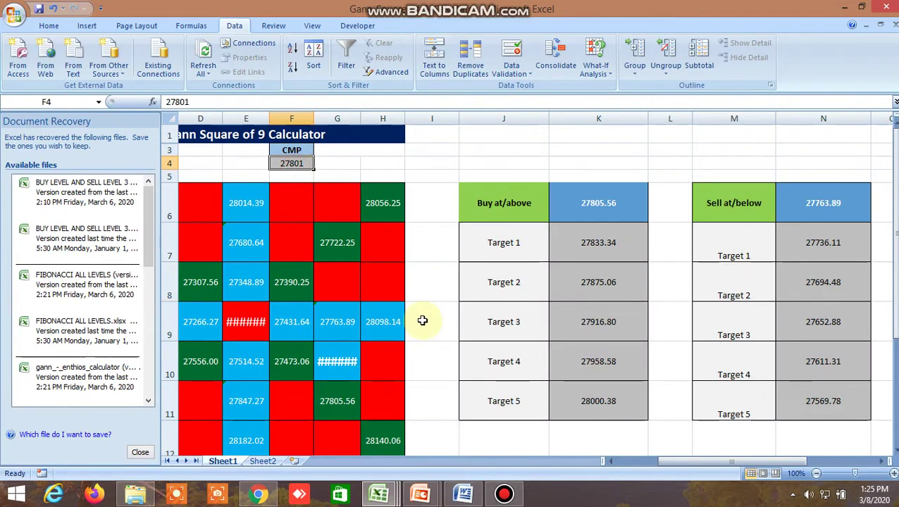
{"action": "type", "text": "10989"}
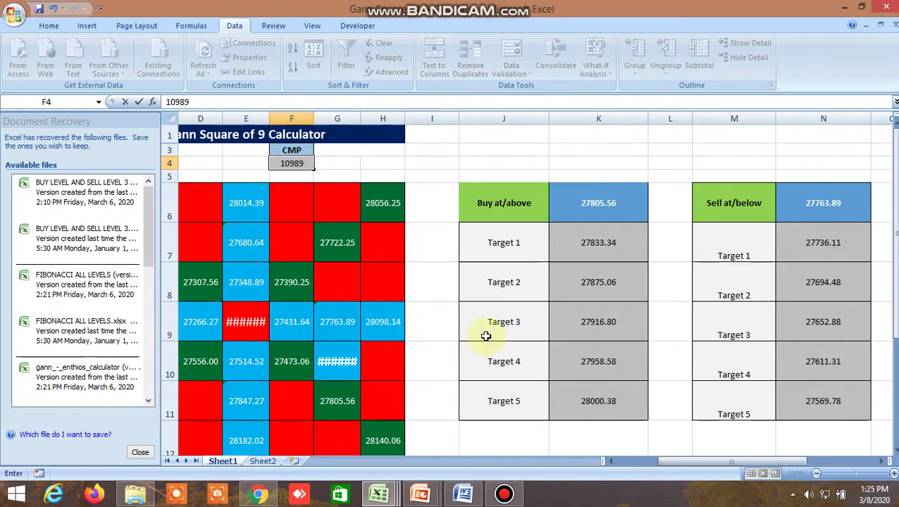
{"action": "left_click", "coordinate": [425, 331]}
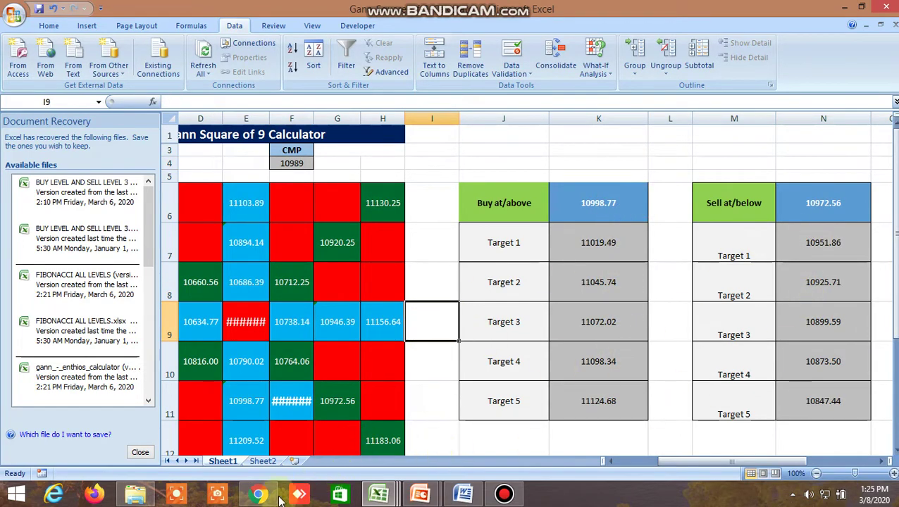
Switch back to the buy/sell level workbook and review the stock rows on the BUY SELL LEVEL3CUM SCREENER2 sheet
{"action": "left_click", "coordinate": [341, 495]}
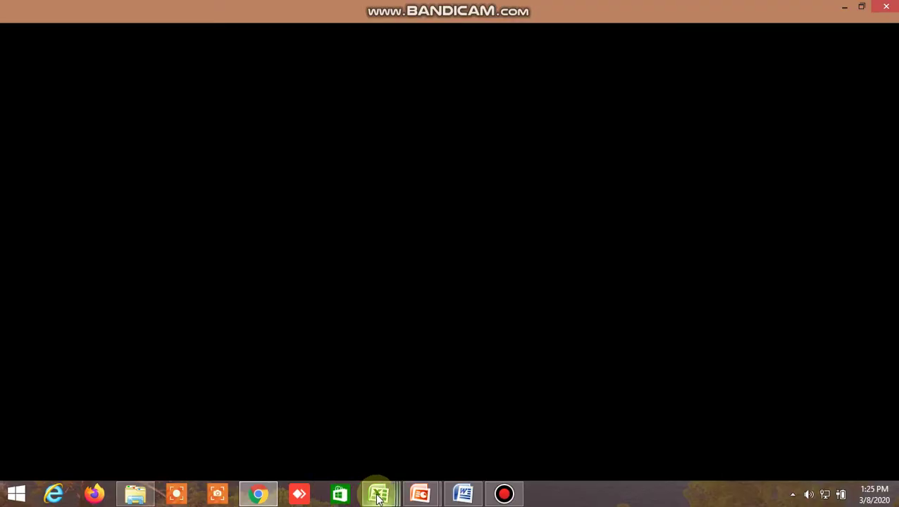
{"action": "left_click", "coordinate": [379, 497]}
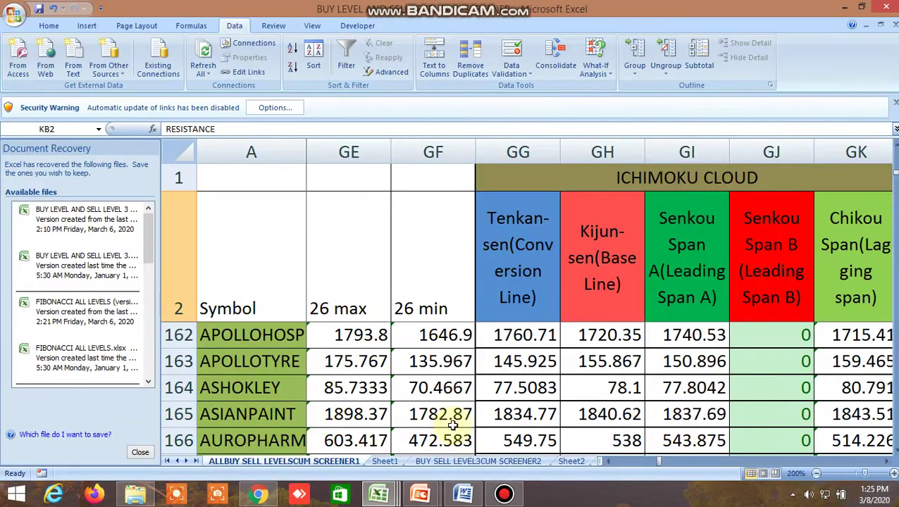
{"action": "left_click", "coordinate": [497, 462]}
{"action": "scroll", "coordinate": [606, 289], "scroll_direction": "up", "scroll_amount": 20}
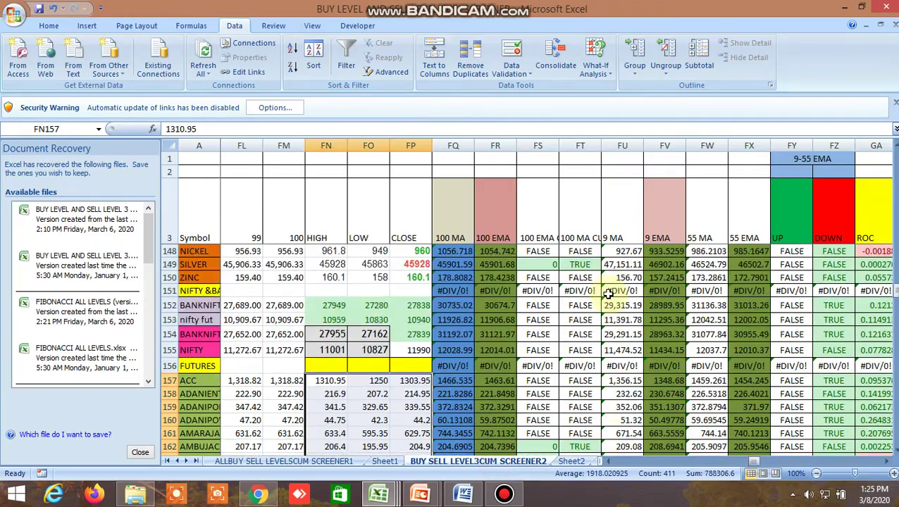
{"action": "scroll", "coordinate": [602, 284], "scroll_direction": "up", "scroll_amount": 20}
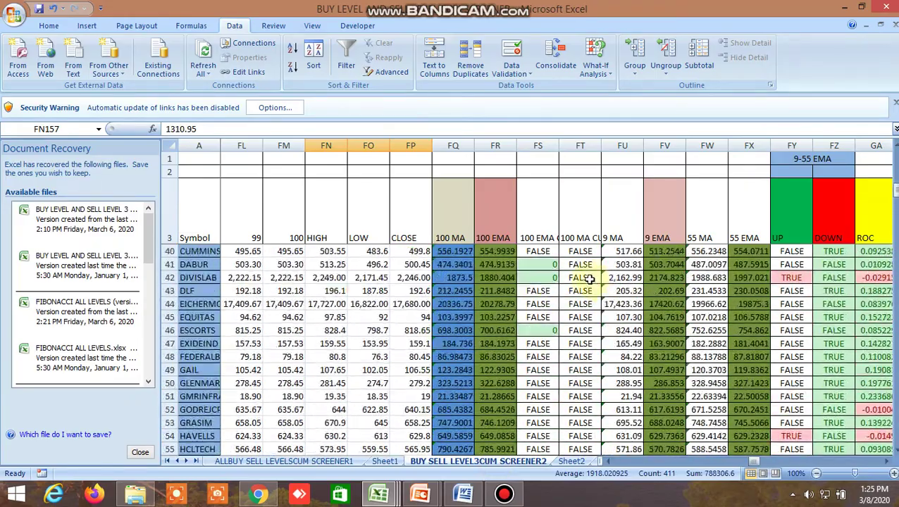
Inspect the 100 MA signal formulas in column FT for the flagged stocks, from row 5 down to JUBLFOOD in row 75
{"action": "left_click", "coordinate": [580, 264]}
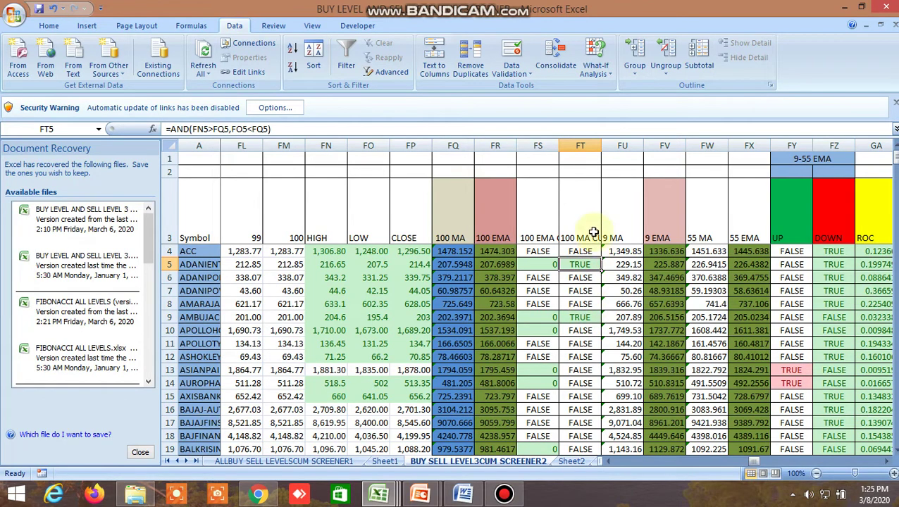
{"action": "left_click", "coordinate": [583, 319]}
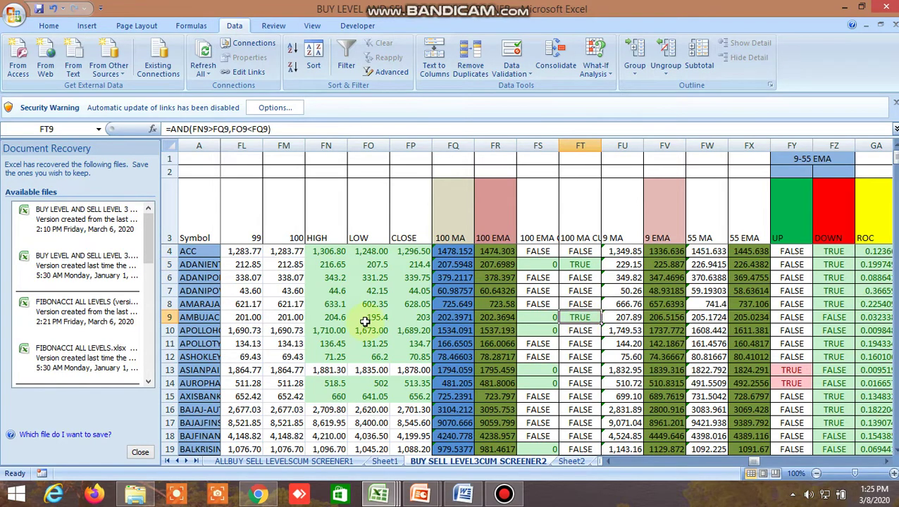
{"action": "scroll", "coordinate": [592, 377], "scroll_direction": "down", "scroll_amount": 8}
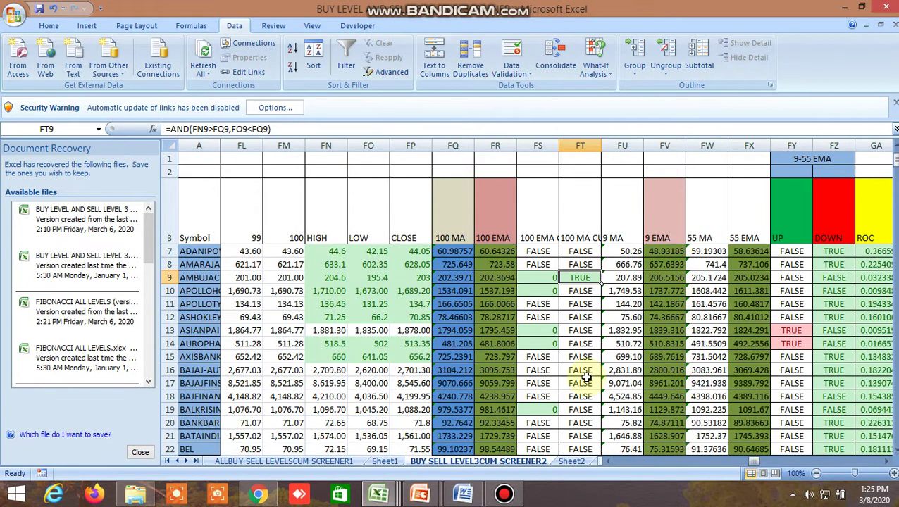
{"action": "left_click", "coordinate": [578, 292]}
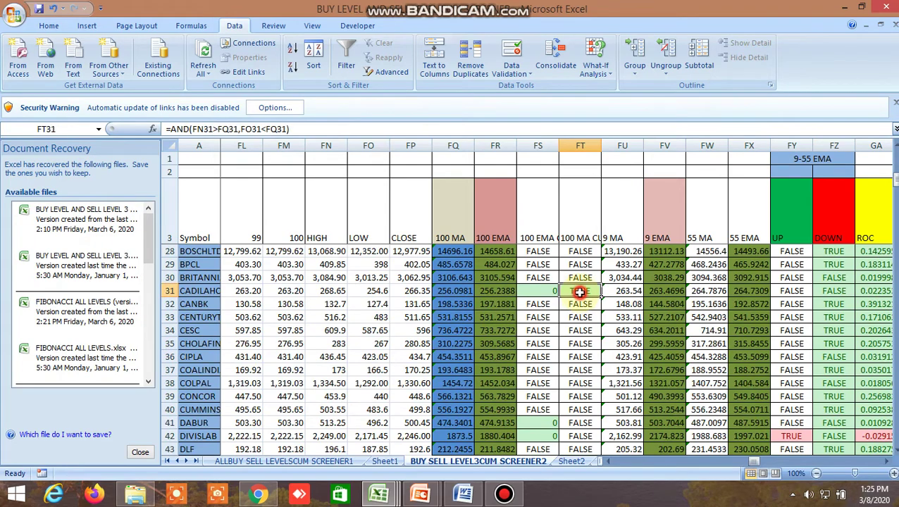
{"action": "scroll", "coordinate": [577, 348], "scroll_direction": "down", "scroll_amount": 6}
{"action": "scroll", "coordinate": [578, 354], "scroll_direction": "down", "scroll_amount": 4}
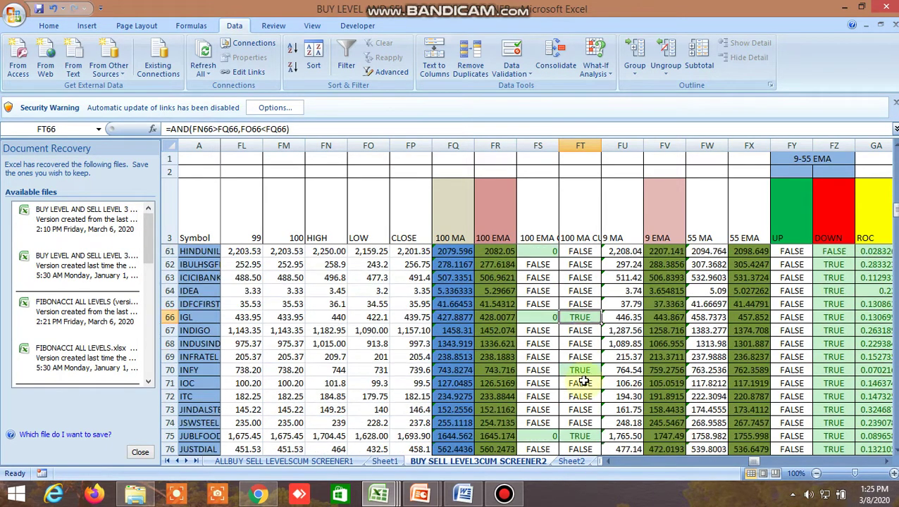
{"action": "scroll", "coordinate": [582, 345], "scroll_direction": "down", "scroll_amount": 2}
{"action": "left_click", "coordinate": [586, 331]}
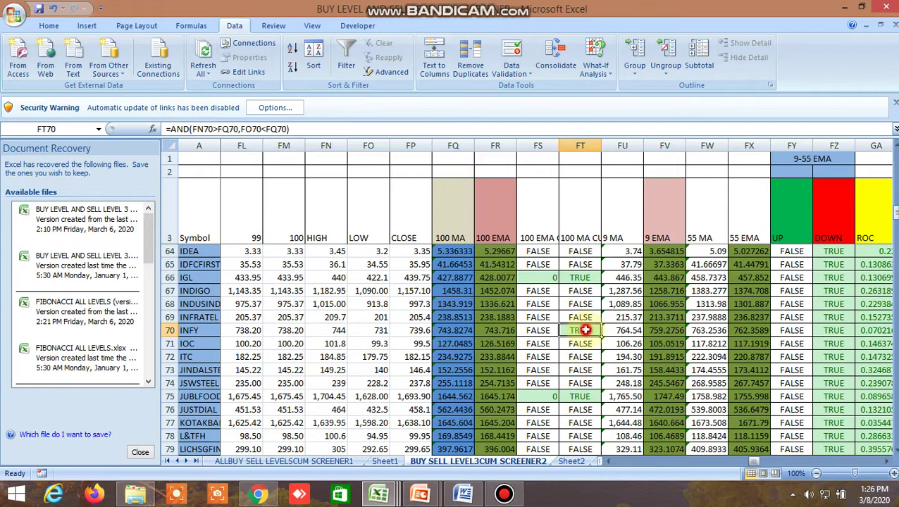
{"action": "left_click", "coordinate": [591, 396]}
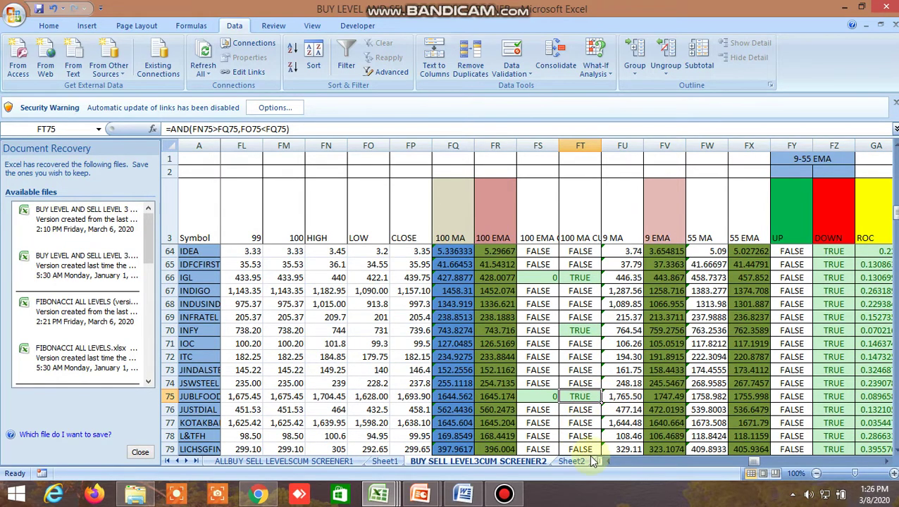
Review the short-term and long-term EMA columns on the BUY SELL LEVEL3CUM SCREENER2 sheet, through to the average EMA columns
{"action": "left_click", "coordinate": [589, 461]}
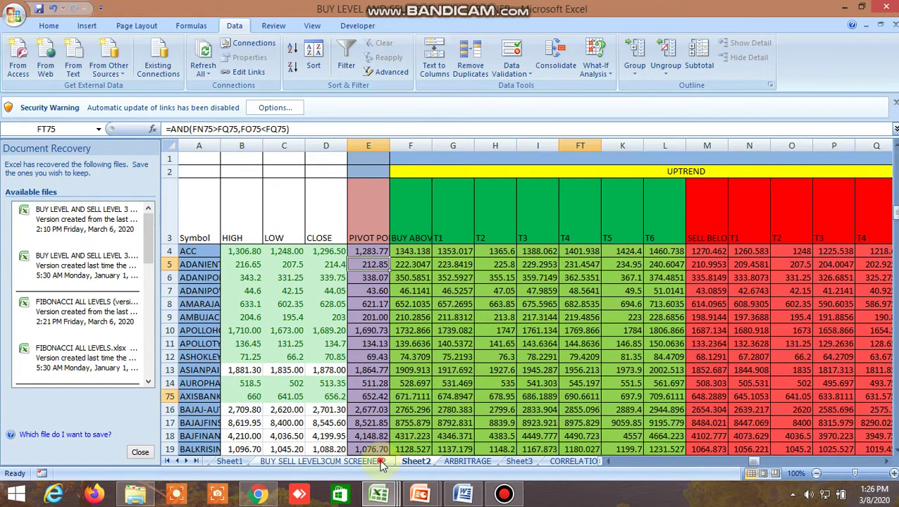
{"action": "left_click", "coordinate": [381, 462]}
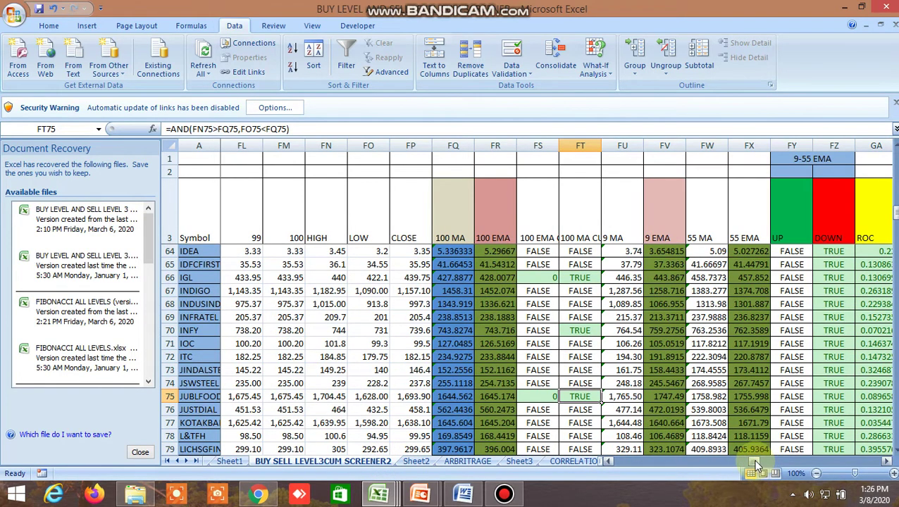
{"action": "left_click_drag", "start_coordinate": [755, 463], "coordinate": [792, 460]}
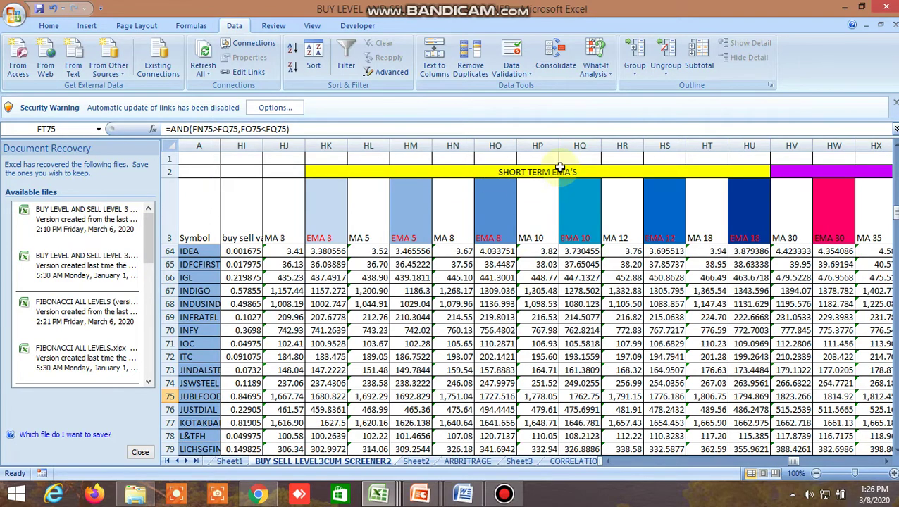
{"action": "left_click", "coordinate": [891, 460]}
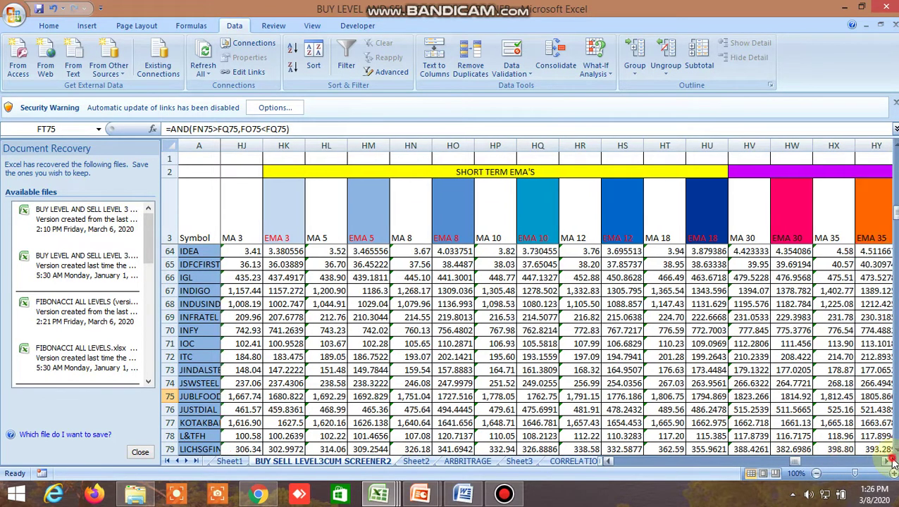
{"action": "left_click", "coordinate": [891, 461]}
{"action": "left_click", "coordinate": [891, 461]}
{"action": "left_click", "coordinate": [891, 460]}
{"action": "left_click", "coordinate": [891, 461]}
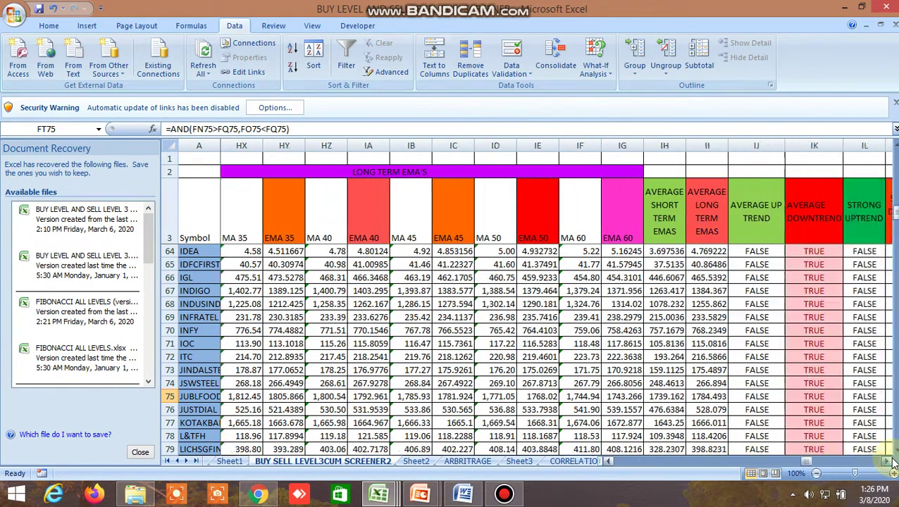
{"action": "left_click", "coordinate": [892, 460]}
{"action": "left_click", "coordinate": [891, 461]}
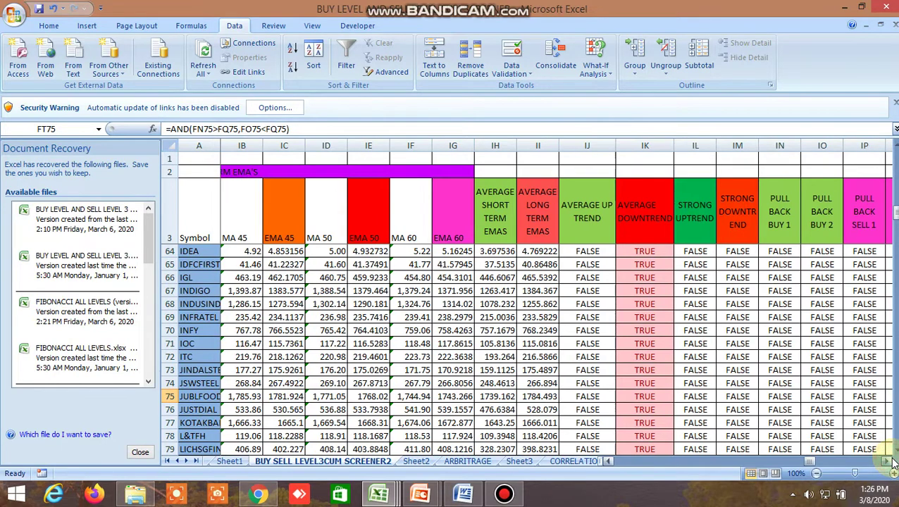
Examine the average short-term and long-term EMA columns and the average uptrend and downtrend signals, down to the commodity rows
{"action": "left_click", "coordinate": [497, 211]}
{"action": "left_click", "coordinate": [534, 208]}
{"action": "scroll", "coordinate": [640, 278], "scroll_direction": "down", "scroll_amount": 1}
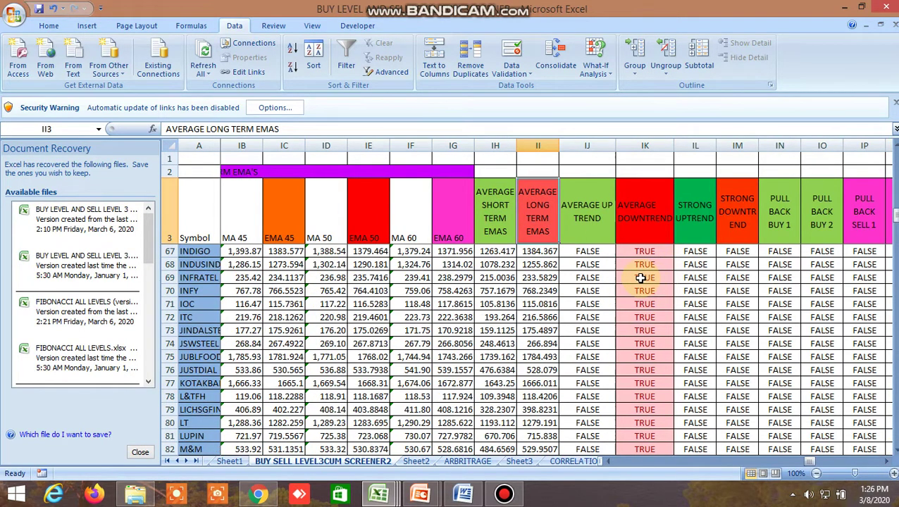
{"action": "scroll", "coordinate": [637, 282], "scroll_direction": "down", "scroll_amount": 5}
{"action": "scroll", "coordinate": [634, 288], "scroll_direction": "down", "scroll_amount": 2}
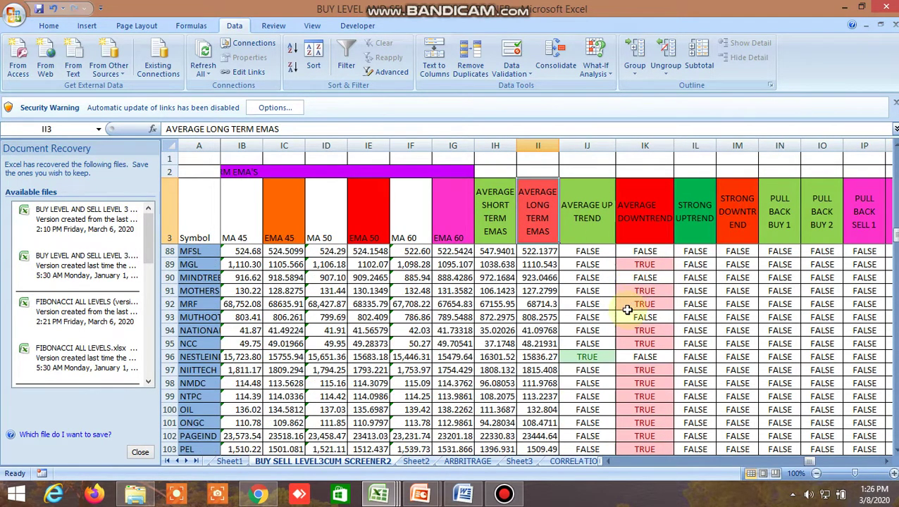
{"action": "left_click", "coordinate": [594, 356]}
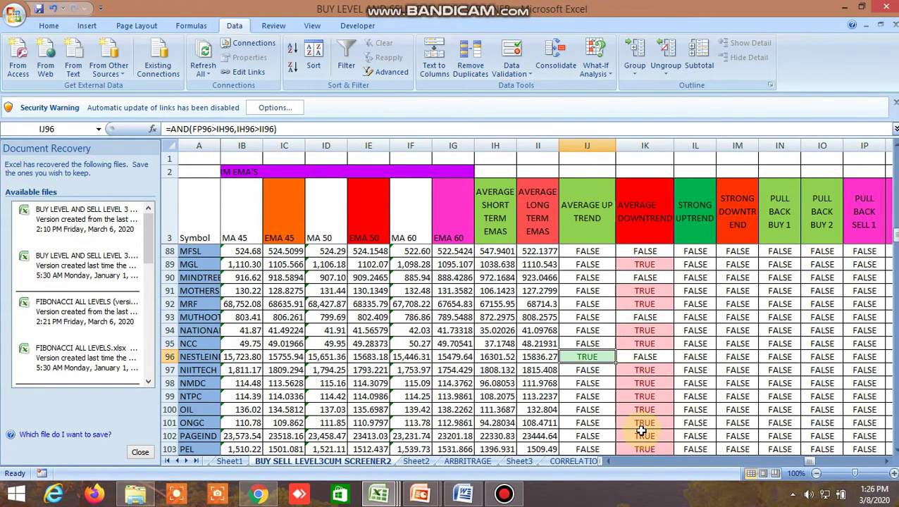
{"action": "scroll", "coordinate": [642, 377], "scroll_direction": "down", "scroll_amount": 4}
{"action": "left_click", "coordinate": [586, 332]}
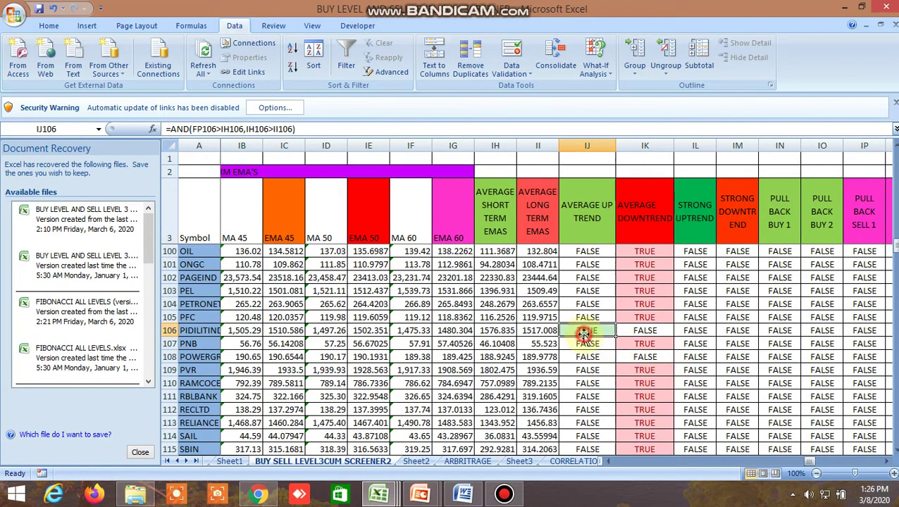
{"action": "scroll", "coordinate": [642, 373], "scroll_direction": "down", "scroll_amount": 9}
{"action": "scroll", "coordinate": [643, 370], "scroll_direction": "down", "scroll_amount": 2}
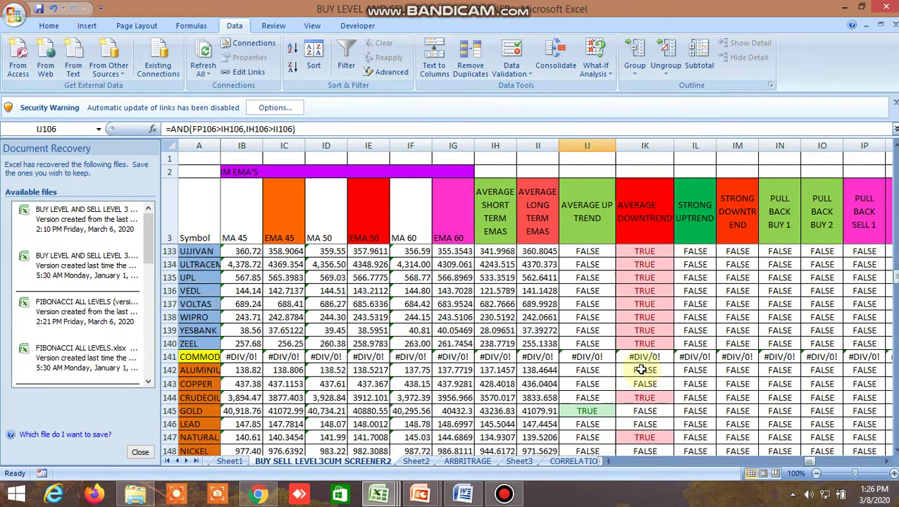
{"action": "scroll", "coordinate": [640, 369], "scroll_direction": "up", "scroll_amount": 18}
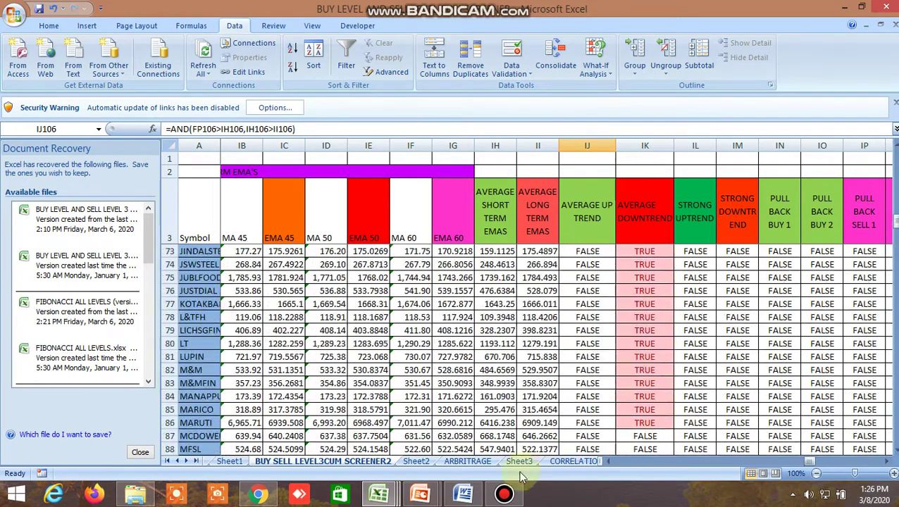
Open the INSIDE THE BAR WITH NR7 sheet and bring up its INSIDE THE BAR columns from the first stock rows
{"action": "left_click", "coordinate": [562, 462]}
{"action": "left_click", "coordinate": [572, 461]}
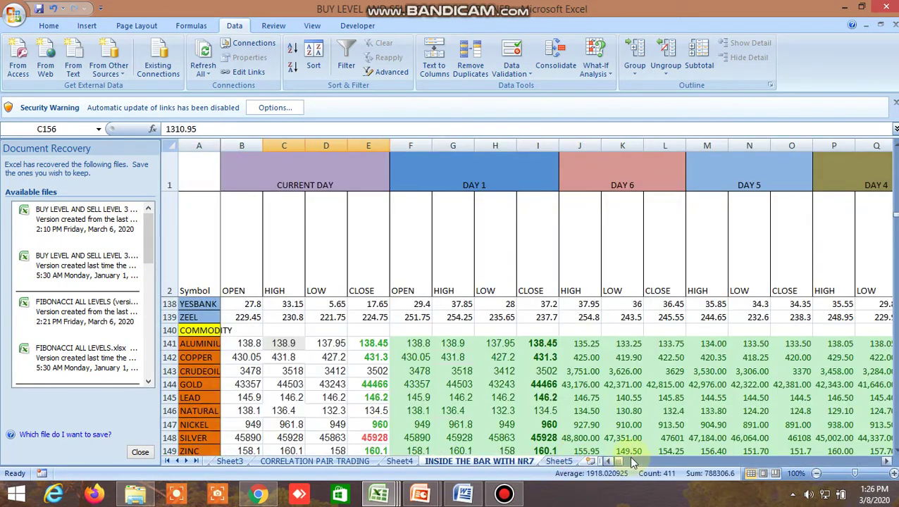
{"action": "left_click_drag", "start_coordinate": [620, 463], "coordinate": [627, 456]}
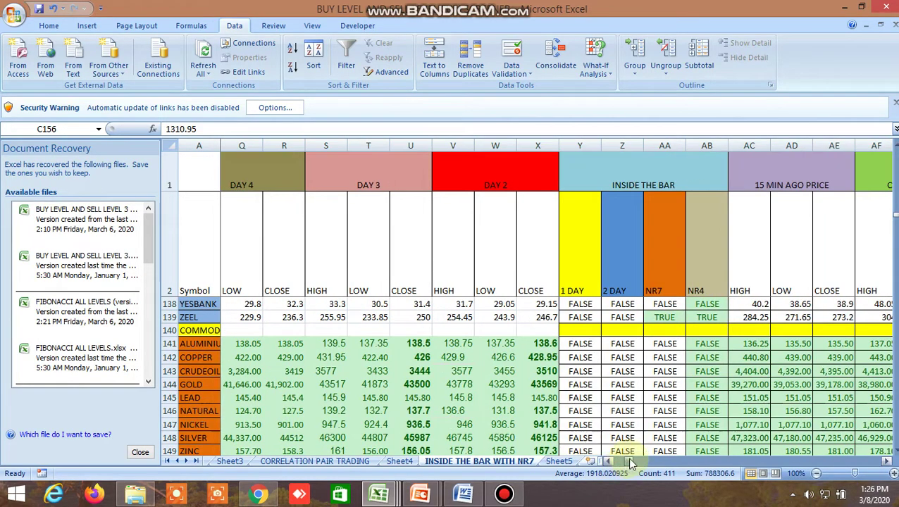
{"action": "scroll", "coordinate": [624, 342], "scroll_direction": "up", "scroll_amount": 1}
{"action": "scroll", "coordinate": [624, 339], "scroll_direction": "up", "scroll_amount": 20}
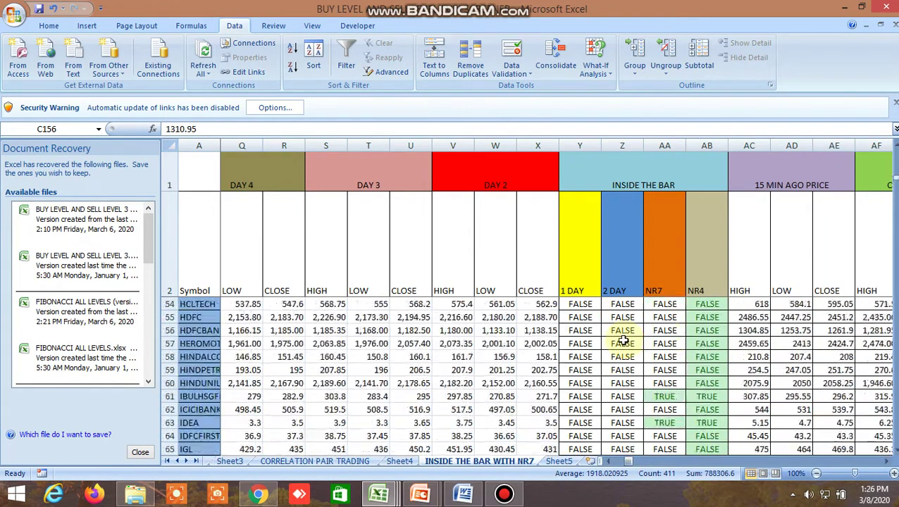
{"action": "scroll", "coordinate": [624, 341], "scroll_direction": "up", "scroll_amount": 6}
{"action": "scroll", "coordinate": [624, 341], "scroll_direction": "down", "scroll_amount": 2}
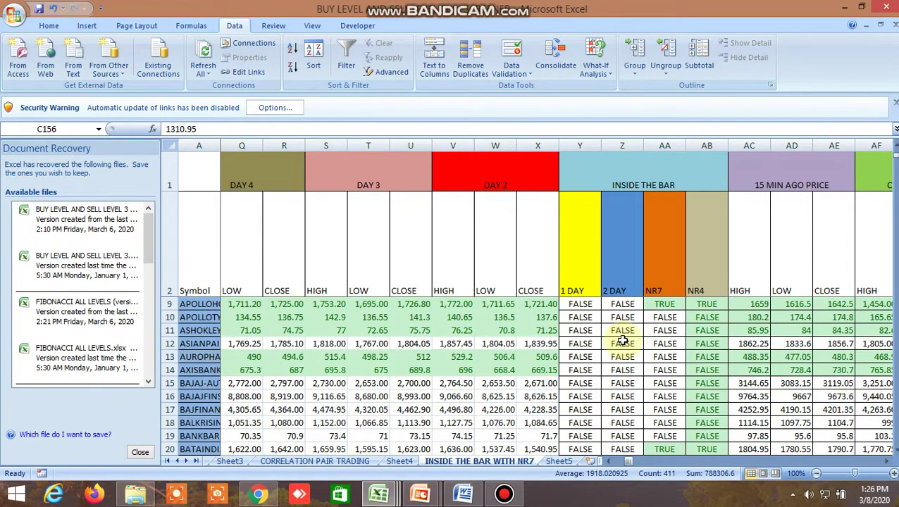
{"action": "scroll", "coordinate": [660, 341], "scroll_direction": "up", "scroll_amount": 2}
Inspect the NR7 and 2 DAY signal formulas for the flagged stocks APOLLOHO, BATAINDI, BHARTIAR and BHEL
{"action": "left_click", "coordinate": [665, 383]}
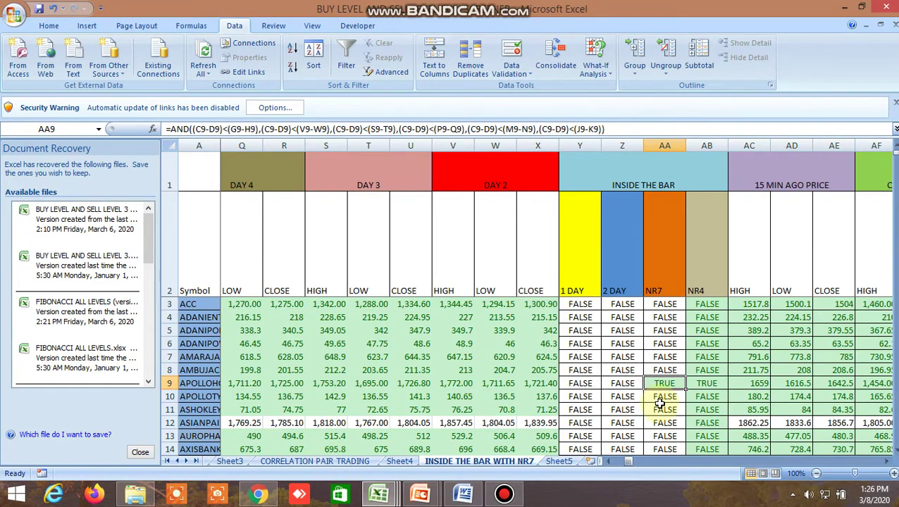
{"action": "scroll", "coordinate": [660, 401], "scroll_direction": "down", "scroll_amount": 1}
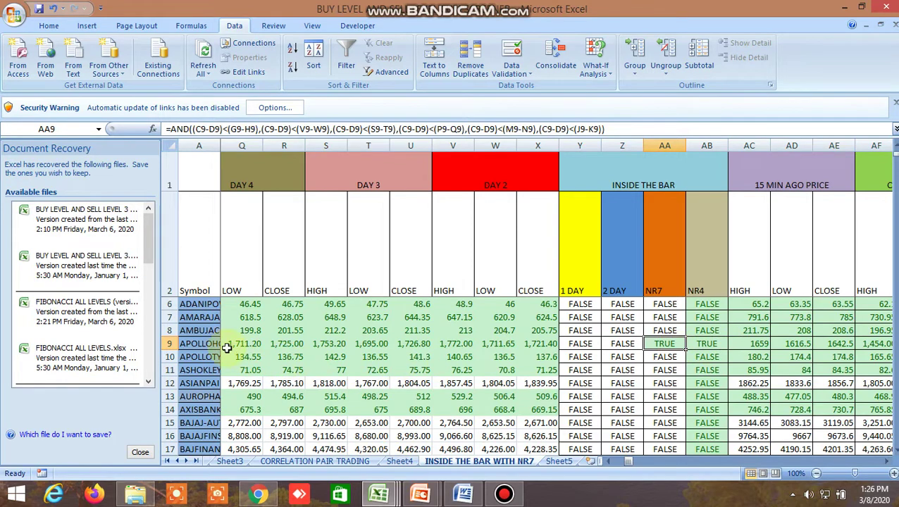
{"action": "scroll", "coordinate": [634, 391], "scroll_direction": "down", "scroll_amount": 2}
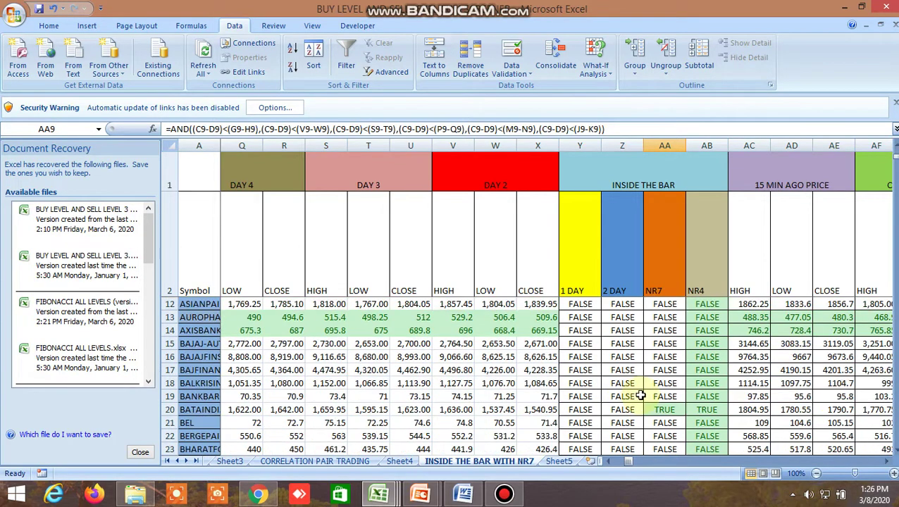
{"action": "left_click", "coordinate": [675, 409]}
{"action": "scroll", "coordinate": [638, 407], "scroll_direction": "down", "scroll_amount": 2}
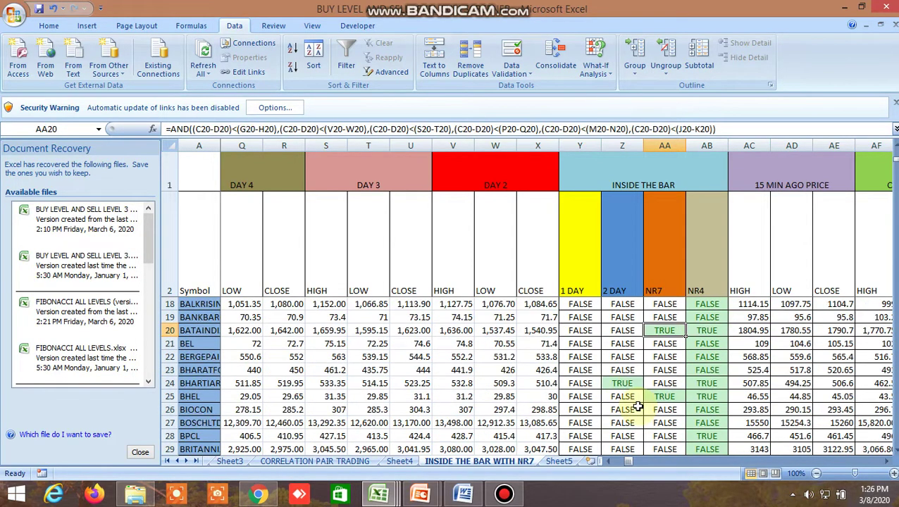
{"action": "left_click", "coordinate": [628, 381]}
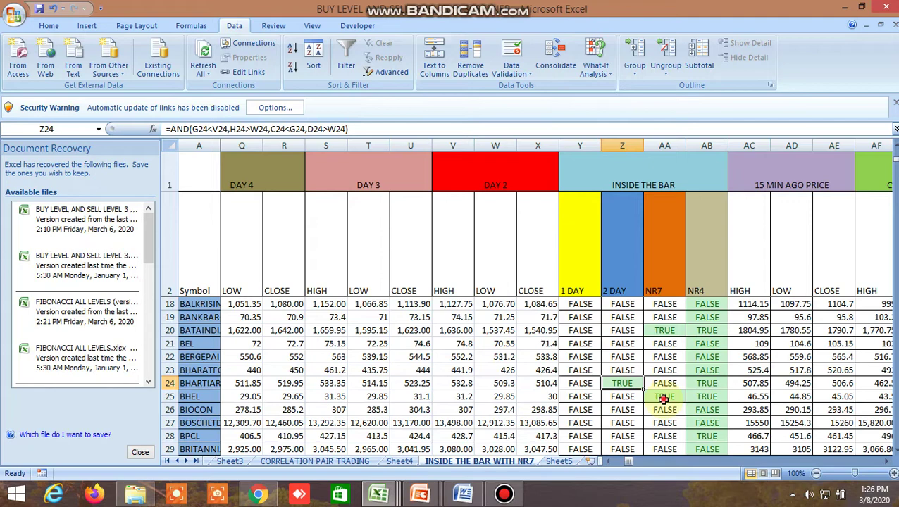
{"action": "left_click", "coordinate": [662, 401]}
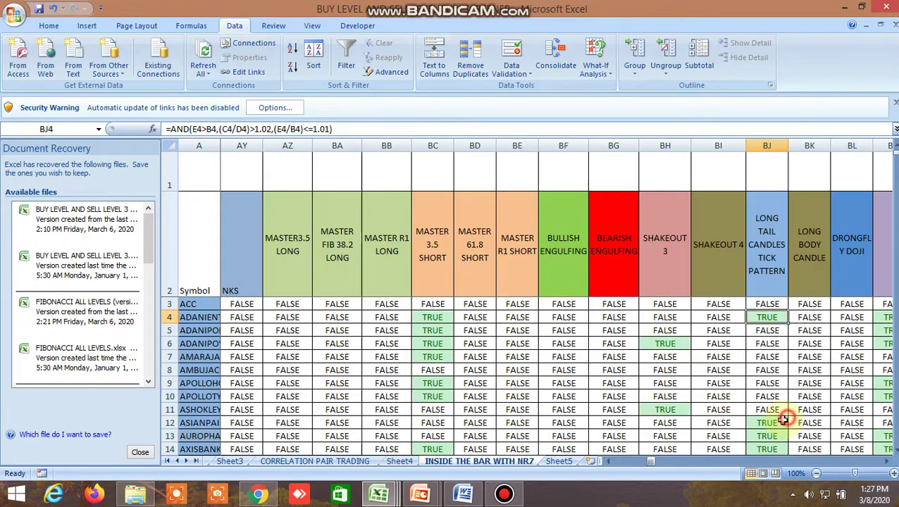
Inspect the long tail candlestick pattern formulas in column BJ for the flagged stocks in rows 12 to 14
{"action": "left_click", "coordinate": [775, 421]}
{"action": "scroll", "coordinate": [789, 409], "scroll_direction": "down", "scroll_amount": 2}
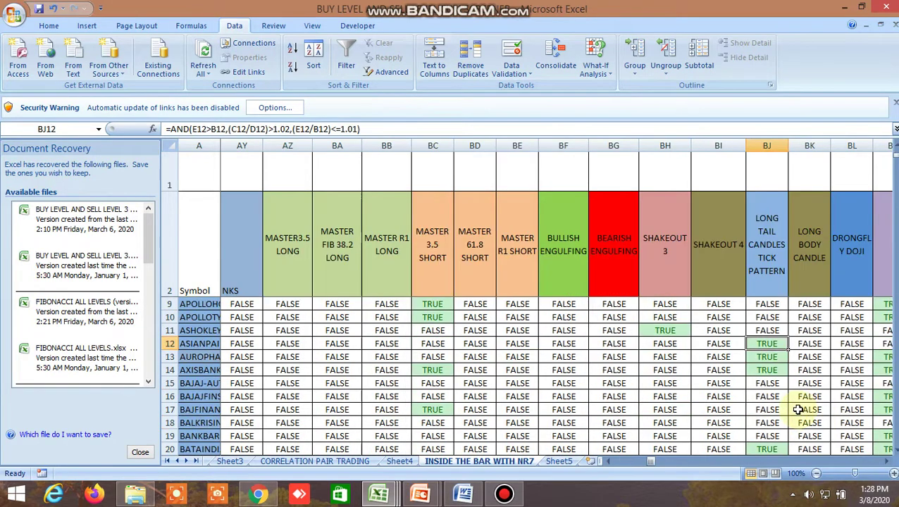
{"action": "left_click", "coordinate": [765, 358]}
{"action": "left_click", "coordinate": [772, 372]}
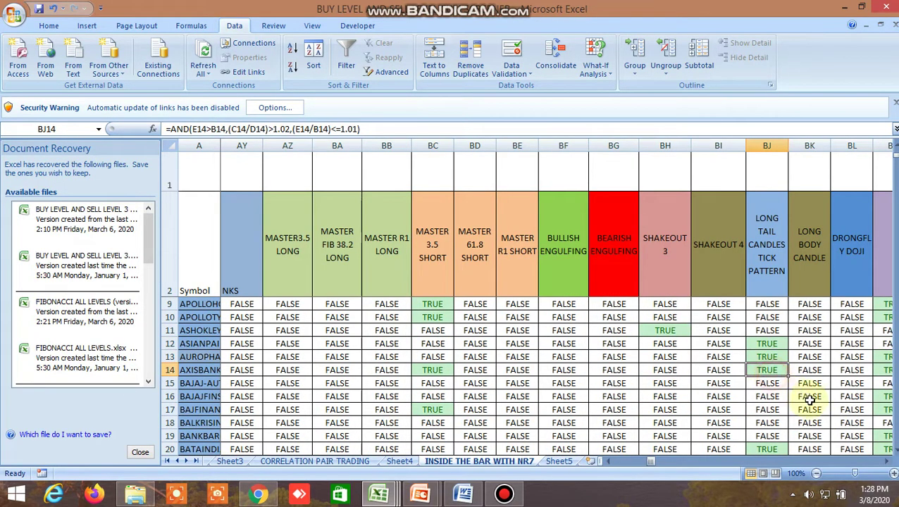
Review the candlestick pattern columns, from MASTER 3.5 SHORT to EVENING STAR, across the stock list
{"action": "scroll", "coordinate": [893, 465], "scroll_direction": "right", "scroll_amount": 4}
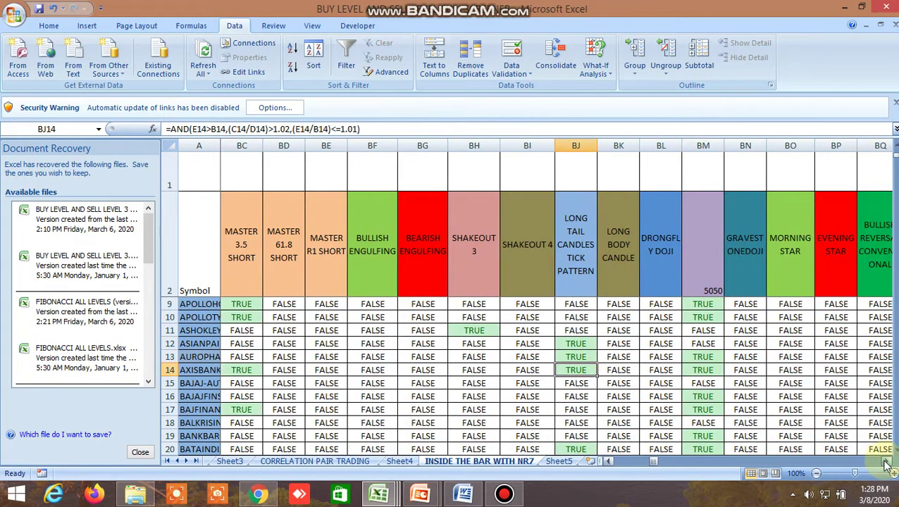
{"action": "scroll", "coordinate": [634, 319], "scroll_direction": "up", "scroll_amount": 2}
{"action": "scroll", "coordinate": [658, 319], "scroll_direction": "down", "scroll_amount": 20}
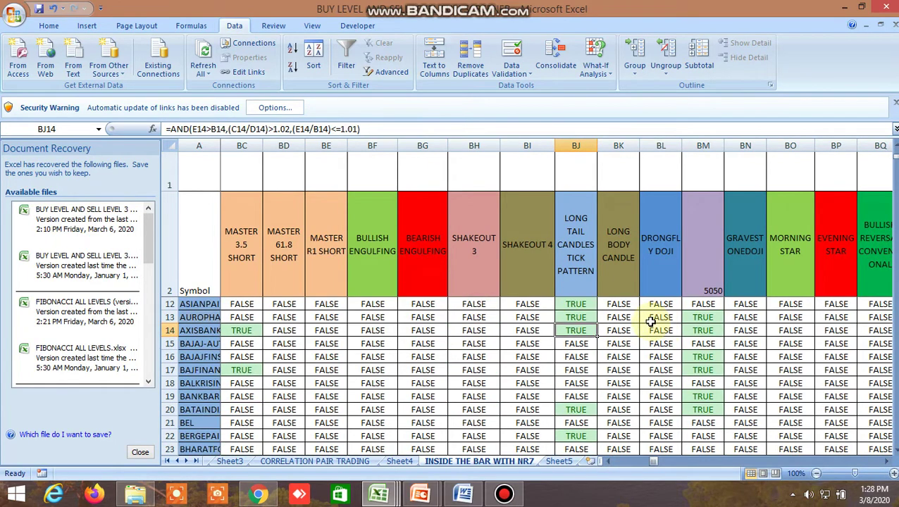
{"action": "scroll", "coordinate": [649, 319], "scroll_direction": "down", "scroll_amount": 9}
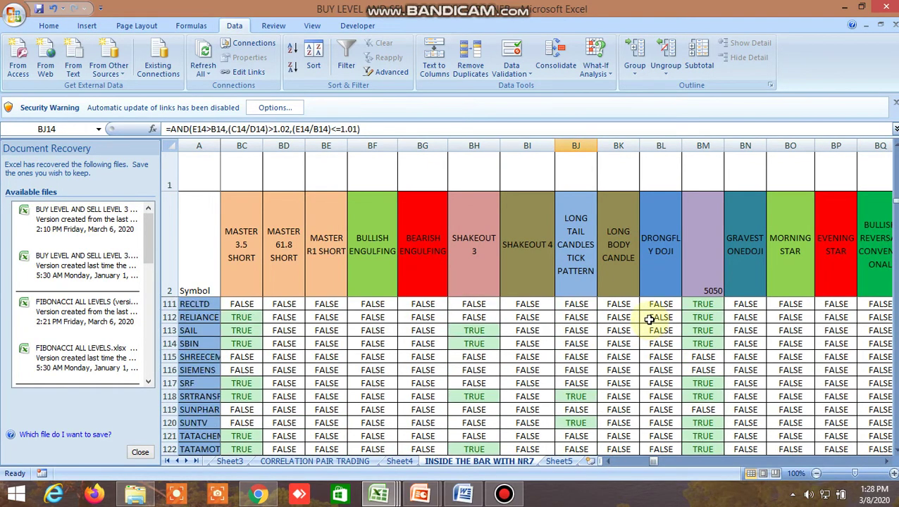
{"action": "scroll", "coordinate": [659, 314], "scroll_direction": "up", "scroll_amount": 20}
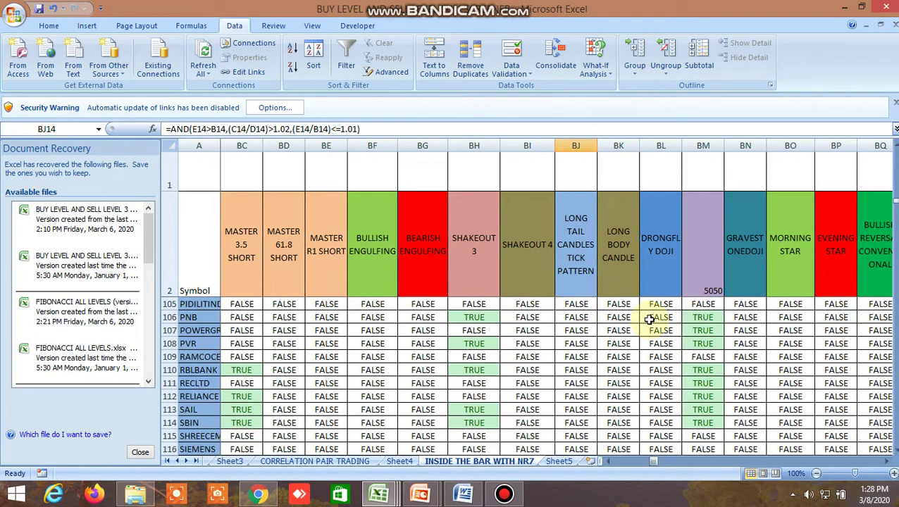
Inspect the 5050 column's formulas in column BM, including the flagged FEDERALB cell in row 47
{"action": "left_click", "coordinate": [704, 304]}
{"action": "left_click", "coordinate": [704, 331]}
{"action": "left_click", "coordinate": [704, 369]}
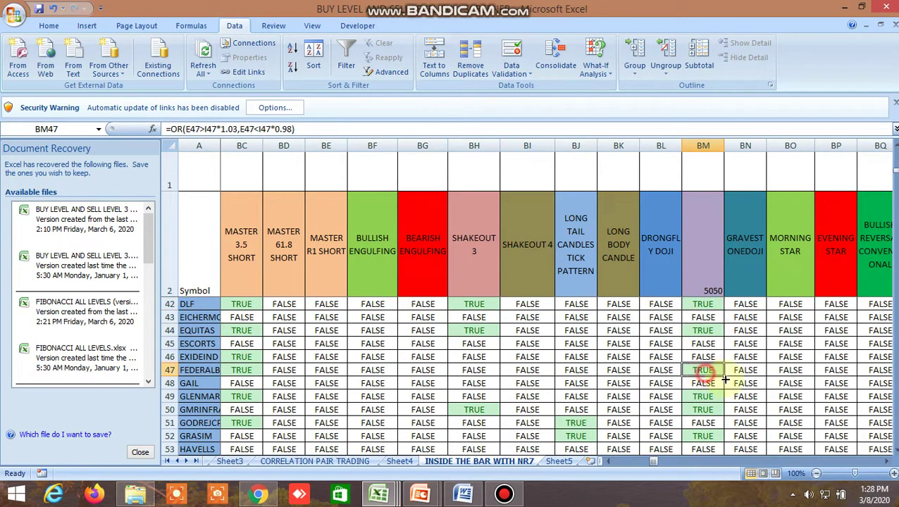
Inspect the BULLISH REVERSAL REAL MARKET formulas for the flagged stocks in rows 7 and 15
{"action": "left_click", "coordinate": [888, 458]}
{"action": "left_click", "coordinate": [888, 458]}
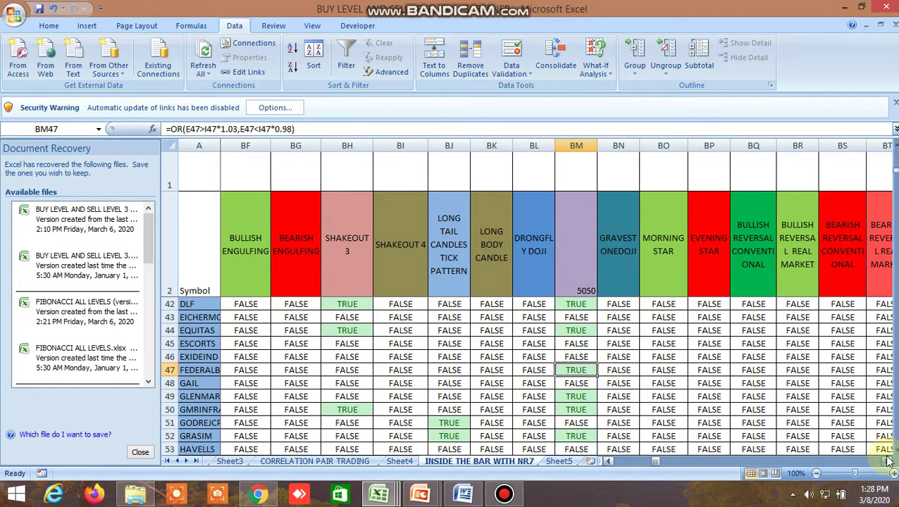
{"action": "scroll", "coordinate": [568, 362], "scroll_direction": "up", "scroll_amount": 12}
{"action": "scroll", "coordinate": [553, 350], "scroll_direction": "up", "scroll_amount": 1}
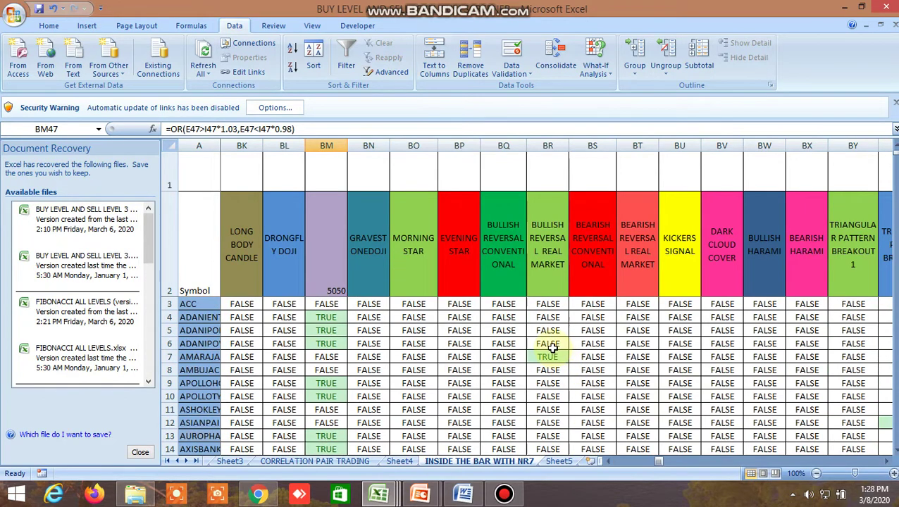
{"action": "left_click", "coordinate": [549, 357]}
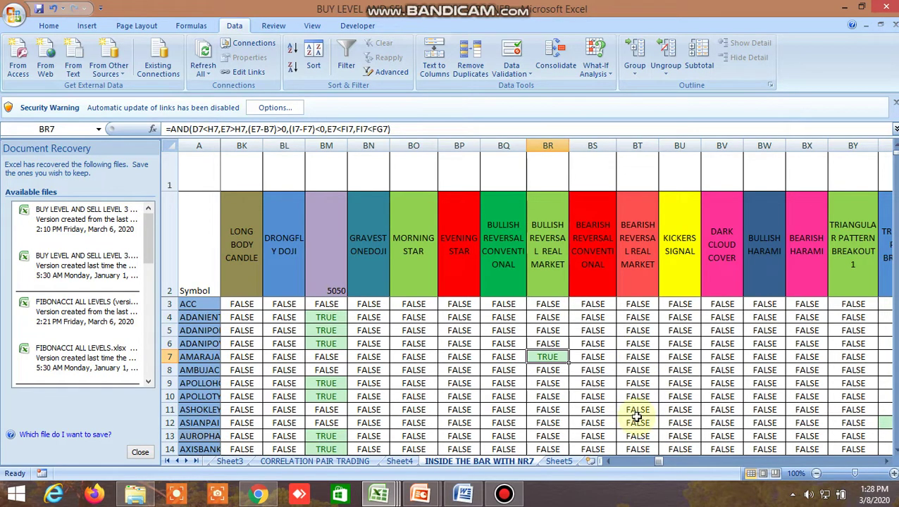
{"action": "scroll", "coordinate": [637, 416], "scroll_direction": "down", "scroll_amount": 1}
{"action": "left_click", "coordinate": [547, 423]}
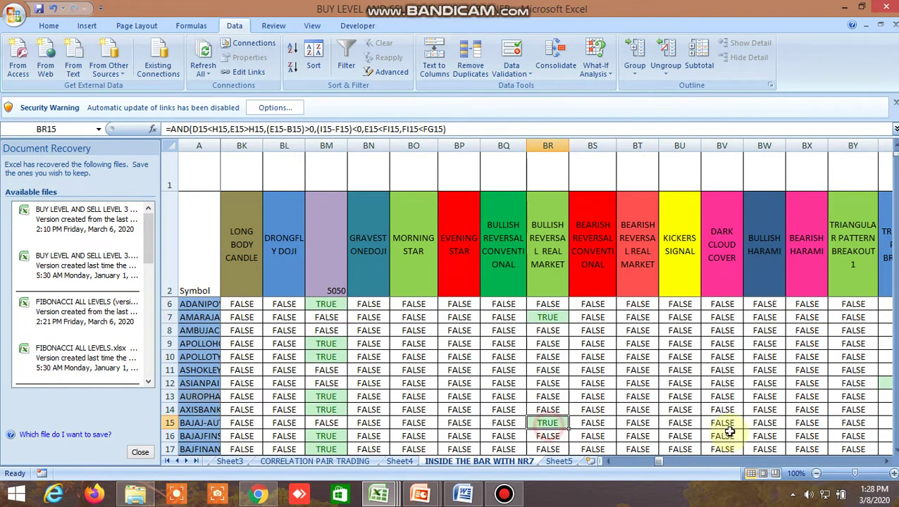
{"action": "scroll", "coordinate": [709, 423], "scroll_direction": "down", "scroll_amount": 2}
{"action": "scroll", "coordinate": [709, 422], "scroll_direction": "up", "scroll_amount": 3}
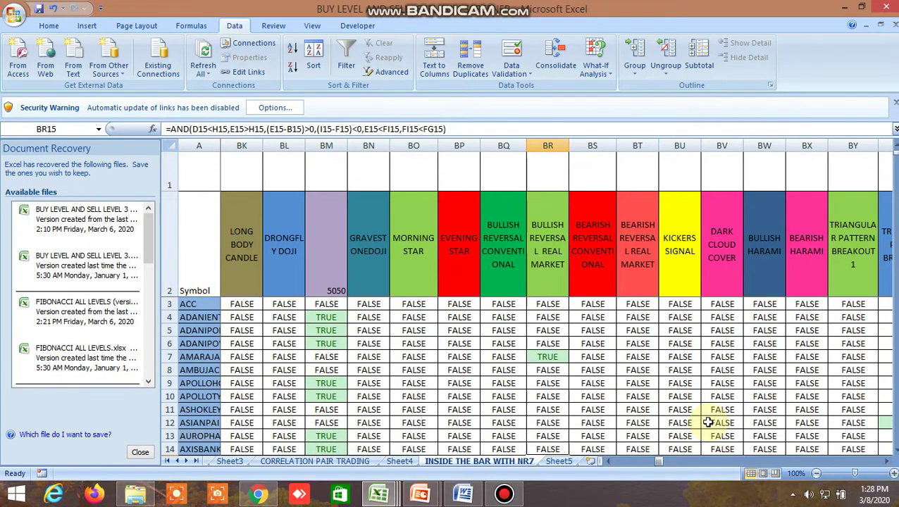
Inspect the BEARISH HARAMI formula in row 29 and the TRIANGULAR PATTERN BREAKOUT 1 formula in row 27
{"action": "left_click", "coordinate": [889, 466]}
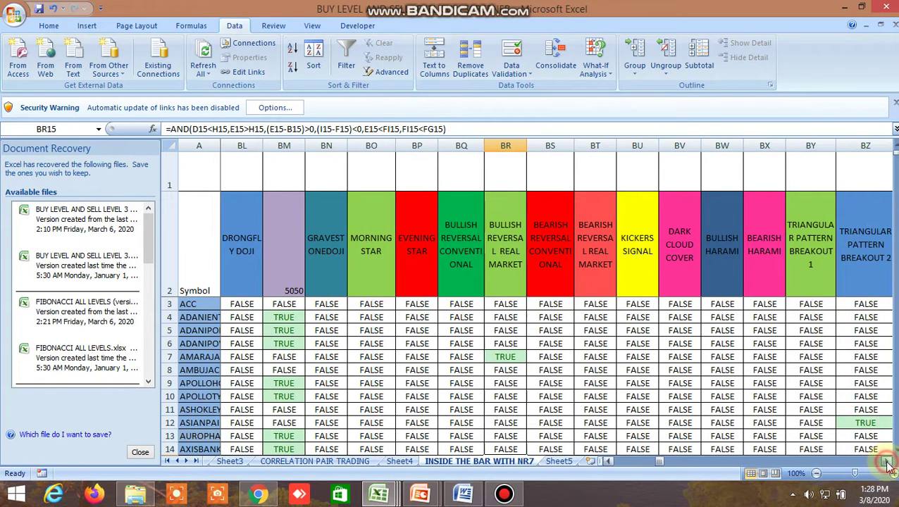
{"action": "left_click", "coordinate": [889, 466]}
{"action": "scroll", "coordinate": [610, 382], "scroll_direction": "down", "scroll_amount": 6}
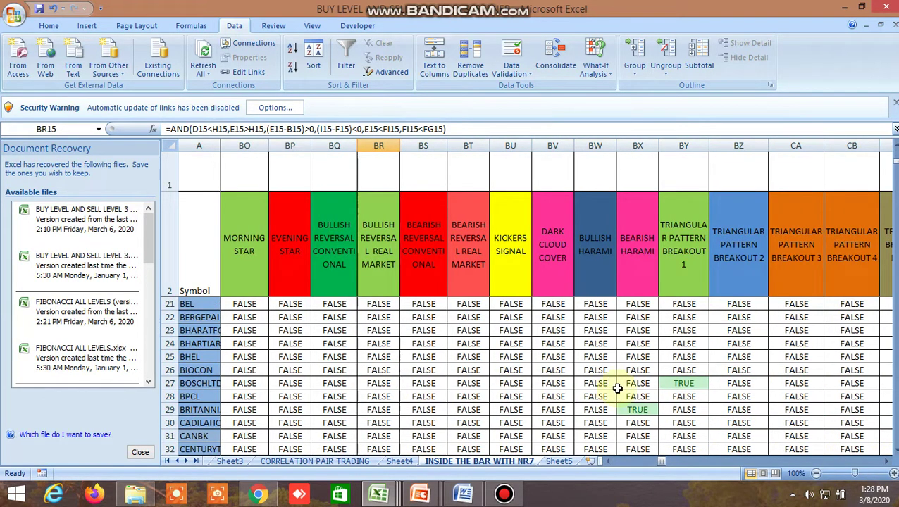
{"action": "left_click", "coordinate": [638, 410]}
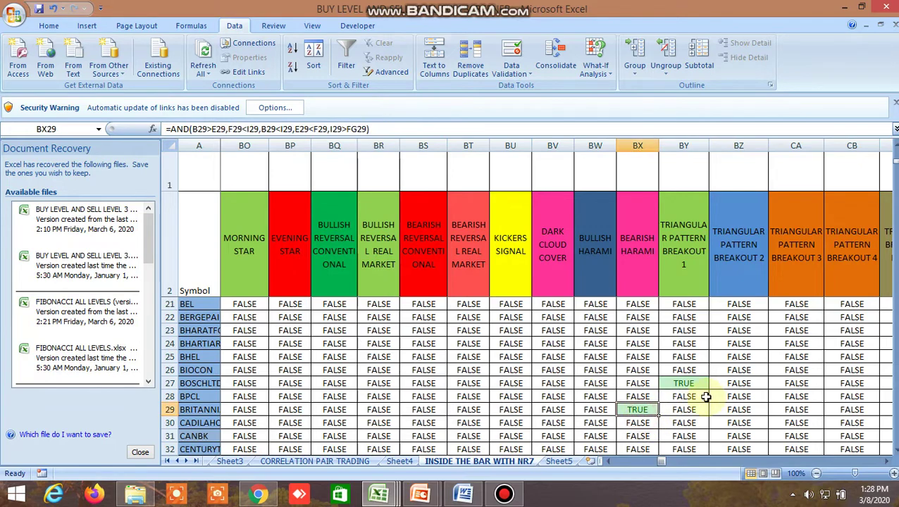
{"action": "left_click", "coordinate": [692, 384]}
{"action": "scroll", "coordinate": [697, 430], "scroll_direction": "down", "scroll_amount": 3}
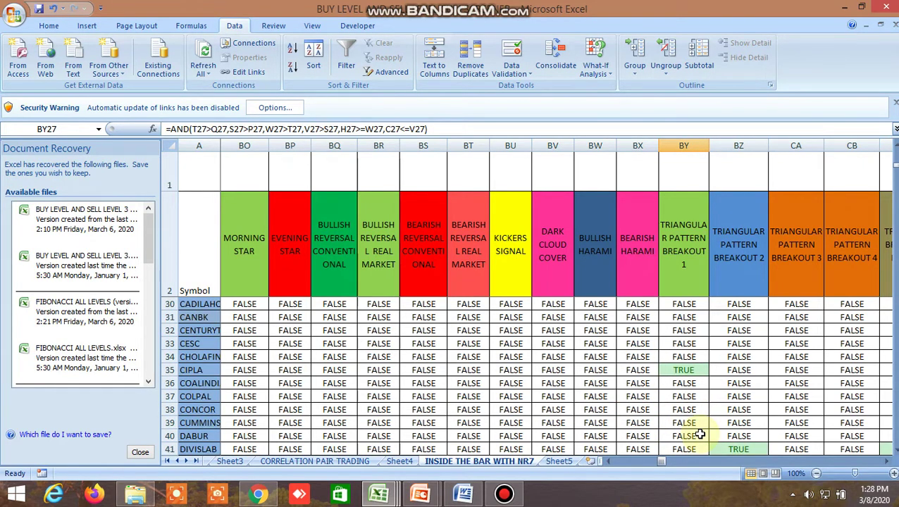
Inspect the signal formula in CC41 and the HEAD N SHOULDER formula for PAGEIND in row 101
{"action": "left_click", "coordinate": [889, 449]}
{"action": "scroll", "coordinate": [699, 435], "scroll_direction": "right", "scroll_amount": 6}
{"action": "scroll", "coordinate": [579, 373], "scroll_direction": "down", "scroll_amount": 20}
{"action": "scroll", "coordinate": [580, 372], "scroll_direction": "up", "scroll_amount": 1}
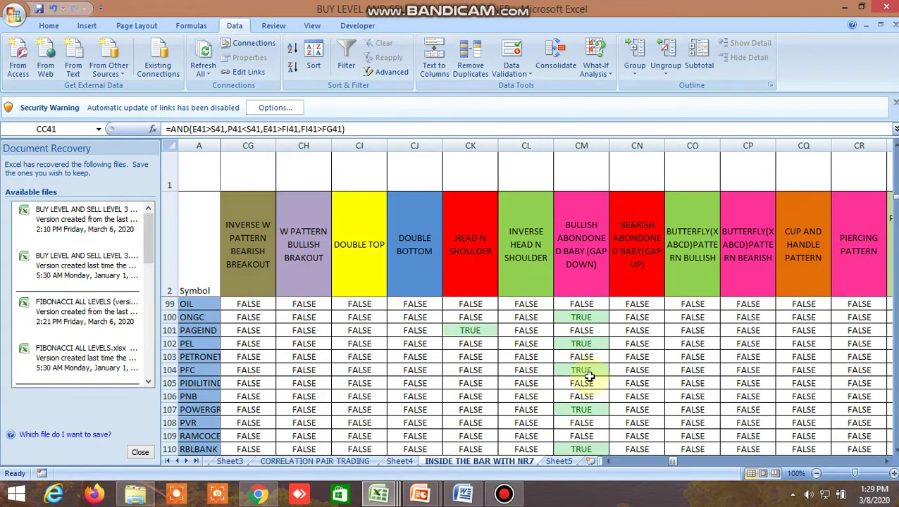
{"action": "left_click", "coordinate": [470, 332]}
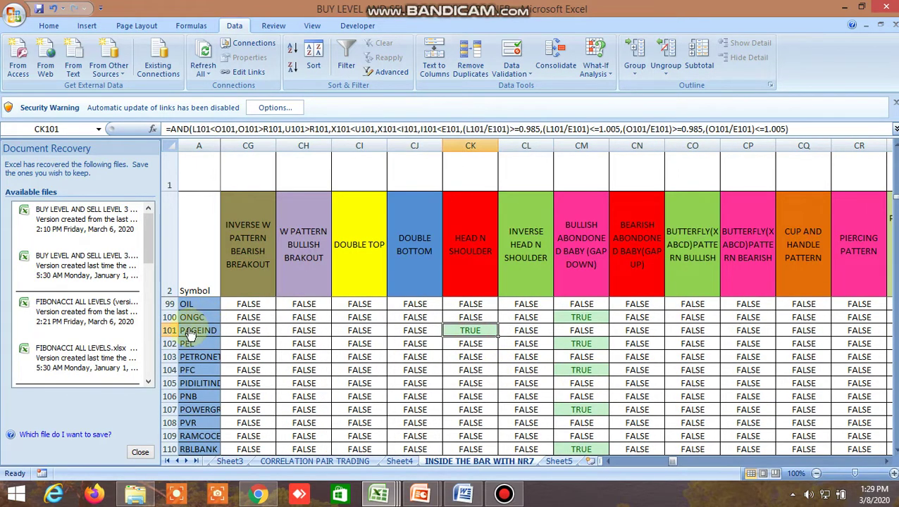
{"action": "scroll", "coordinate": [465, 381], "scroll_direction": "down", "scroll_amount": 7}
{"action": "scroll", "coordinate": [479, 391], "scroll_direction": "up", "scroll_amount": 13}
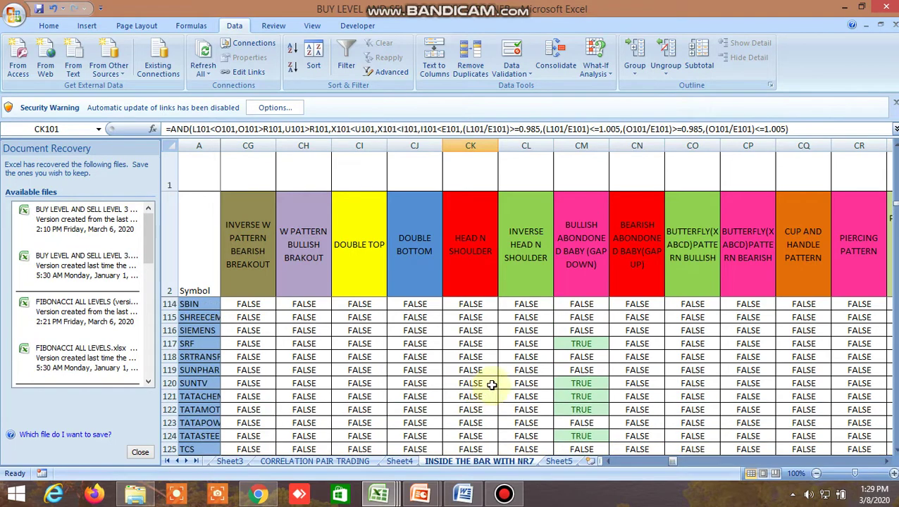
Inspect the BULLISH ABONDONED BABY (GAP DOWN) formulas in column CM for flagged stocks between rows 4 and 17
{"action": "scroll", "coordinate": [539, 381], "scroll_direction": "up", "scroll_amount": 20}
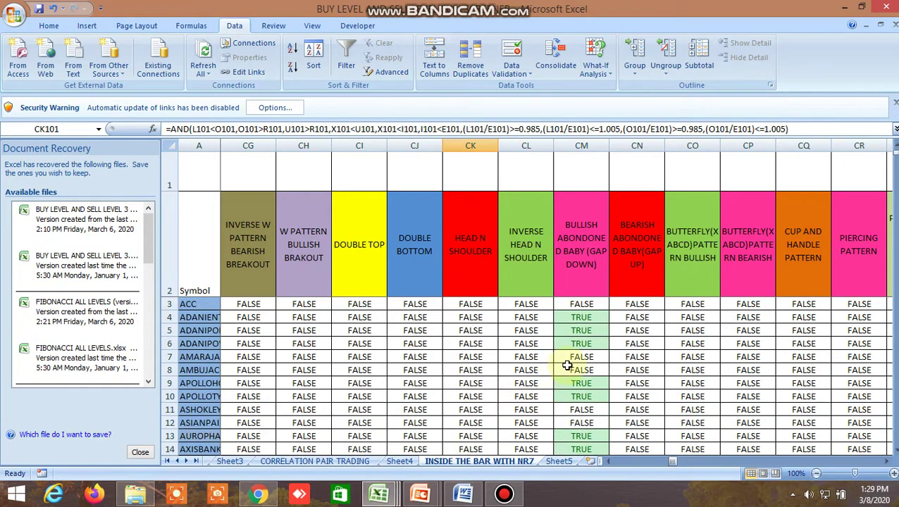
{"action": "left_click", "coordinate": [582, 331]}
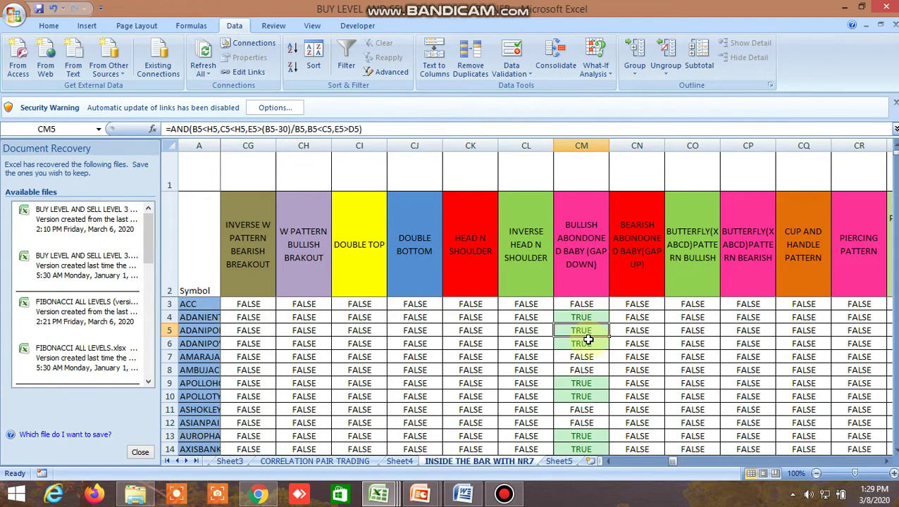
{"action": "left_click", "coordinate": [589, 316]}
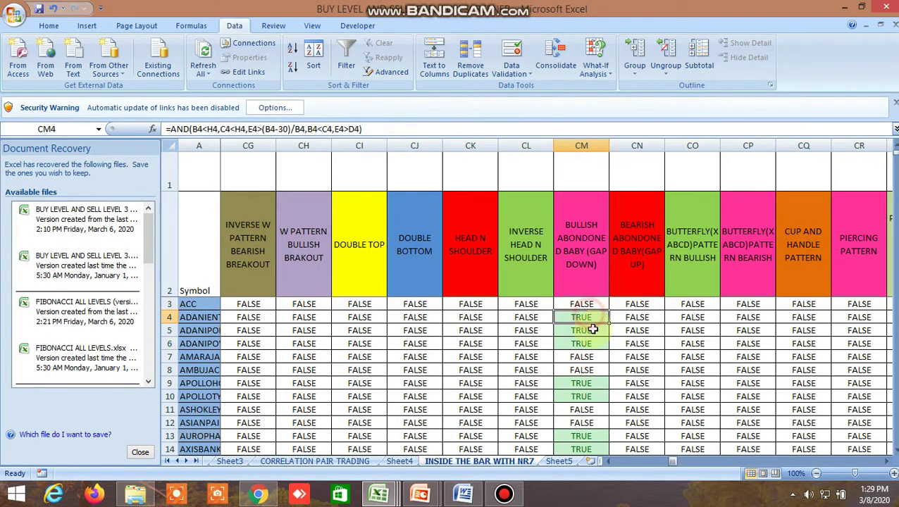
{"action": "left_click", "coordinate": [583, 332]}
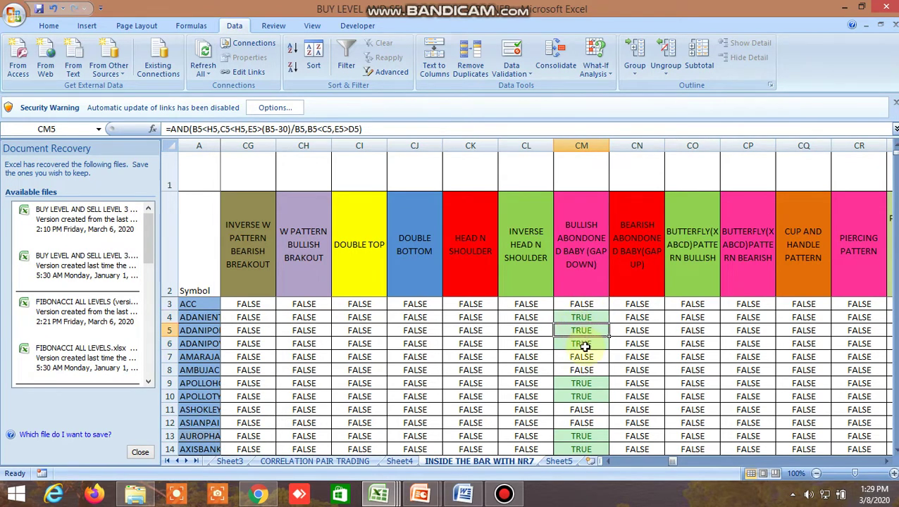
{"action": "left_click", "coordinate": [585, 345]}
{"action": "scroll", "coordinate": [582, 341], "scroll_direction": "down", "scroll_amount": 3}
{"action": "left_click", "coordinate": [582, 319]}
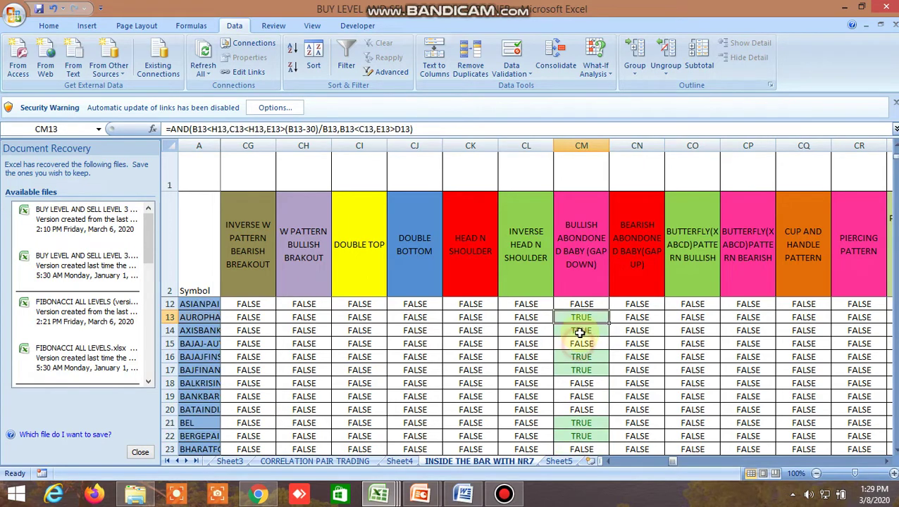
{"action": "left_click", "coordinate": [583, 357]}
{"action": "left_click", "coordinate": [584, 370]}
{"action": "scroll", "coordinate": [712, 388], "scroll_direction": "up", "scroll_amount": 3}
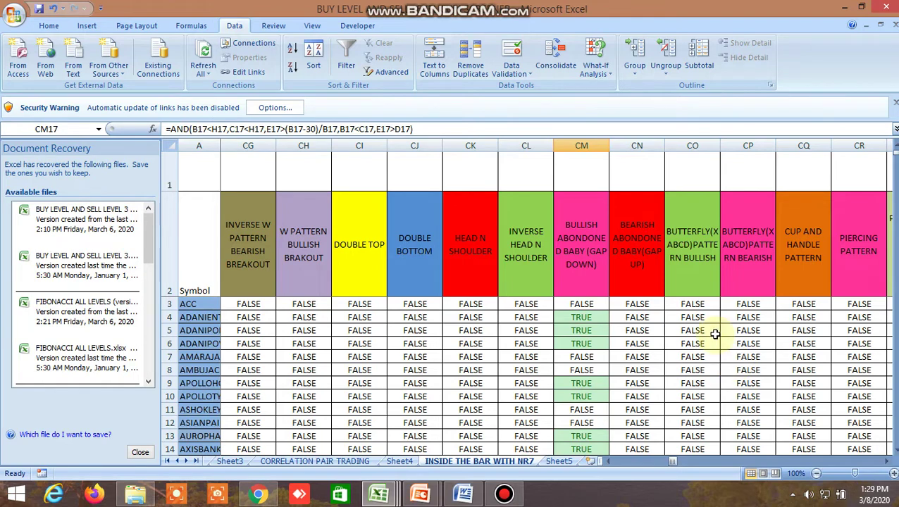
{"action": "scroll", "coordinate": [717, 328], "scroll_direction": "down", "scroll_amount": 4}
{"action": "scroll", "coordinate": [717, 329], "scroll_direction": "up", "scroll_amount": 4}
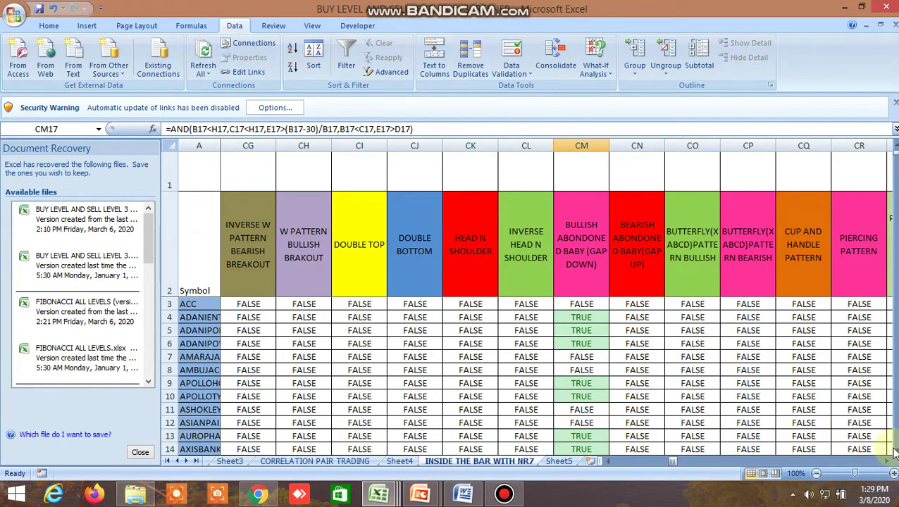
Review the 7-day Fibonacci buy and sell levels and their LTP position columns, dismissing the news notification
{"action": "left_click", "coordinate": [874, 461]}
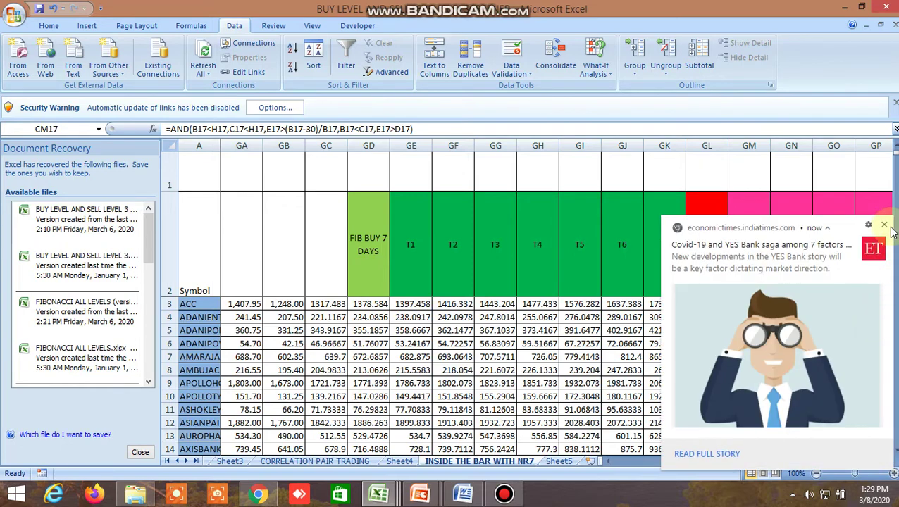
{"action": "left_click", "coordinate": [885, 226]}
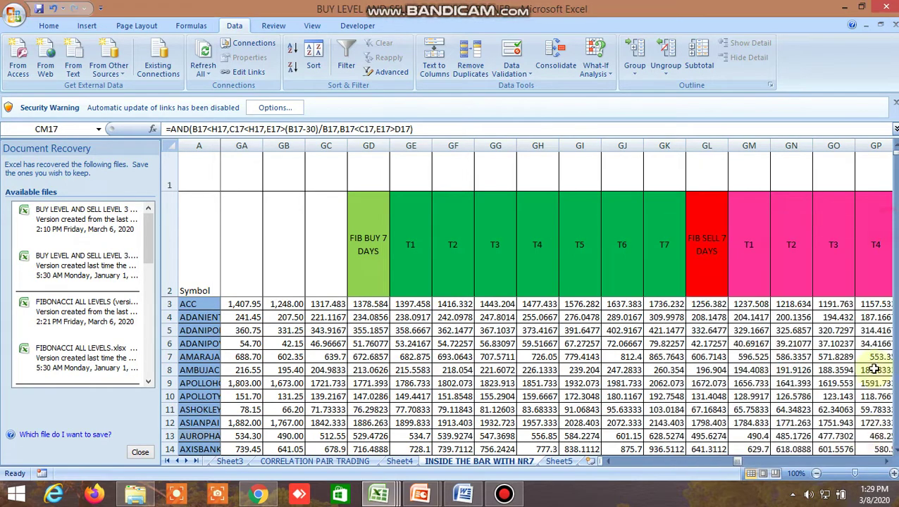
{"action": "left_click", "coordinate": [887, 463]}
{"action": "left_click", "coordinate": [887, 462]}
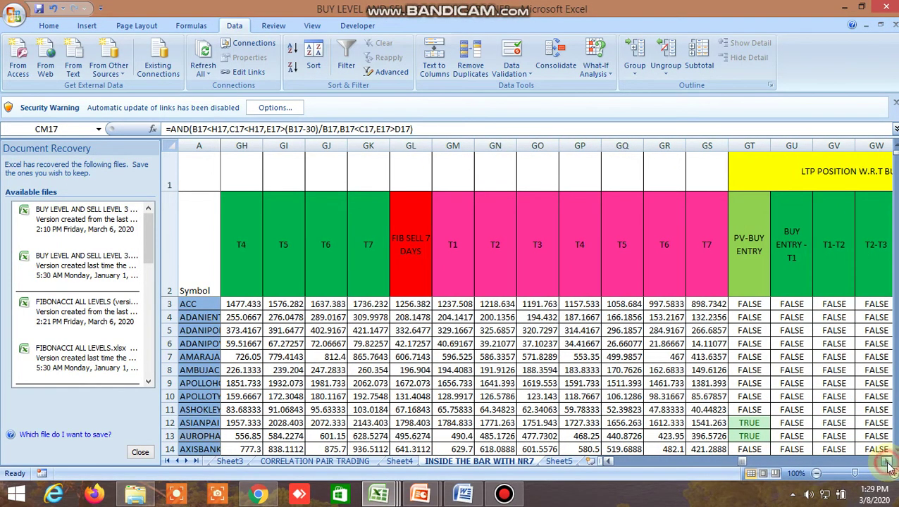
{"action": "left_click", "coordinate": [887, 462]}
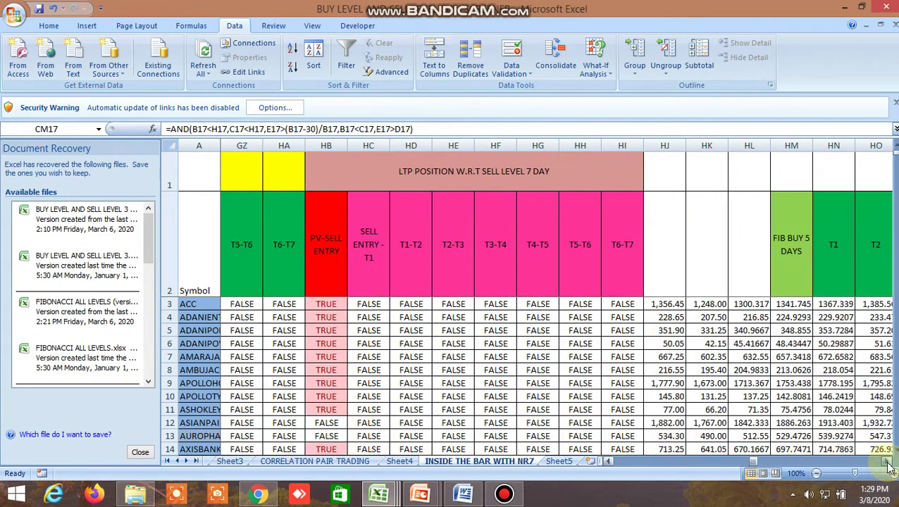
Review the 5-day, 3-day and 2-day Fibonacci buy and sell levels with their LTP position columns
{"action": "left_click", "coordinate": [887, 462]}
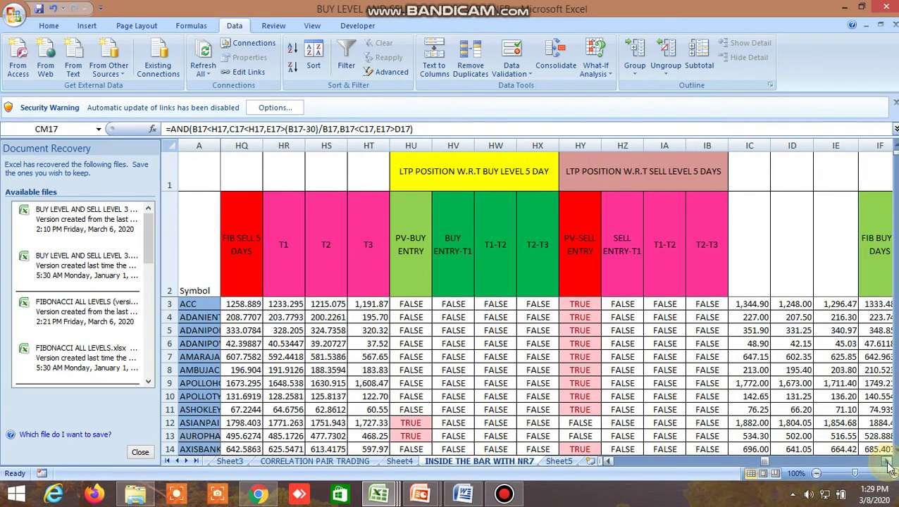
{"action": "left_click", "coordinate": [887, 462]}
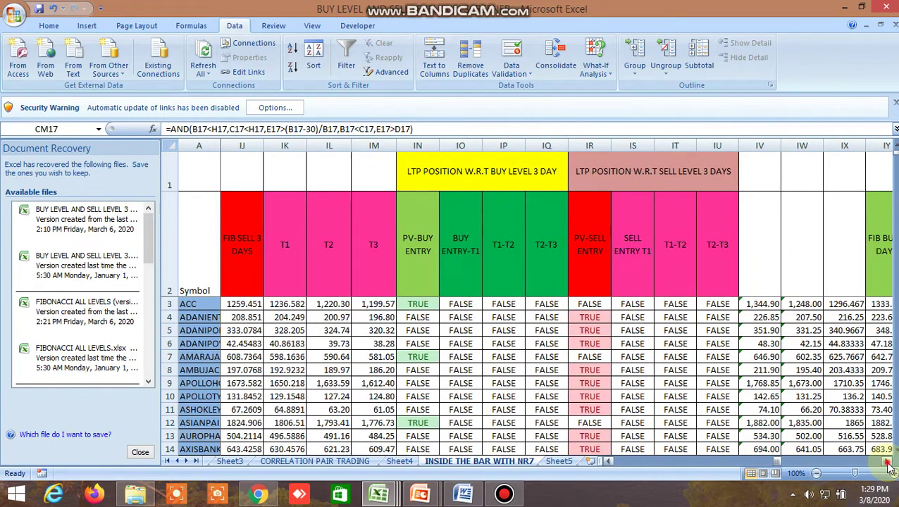
{"action": "left_click", "coordinate": [886, 462]}
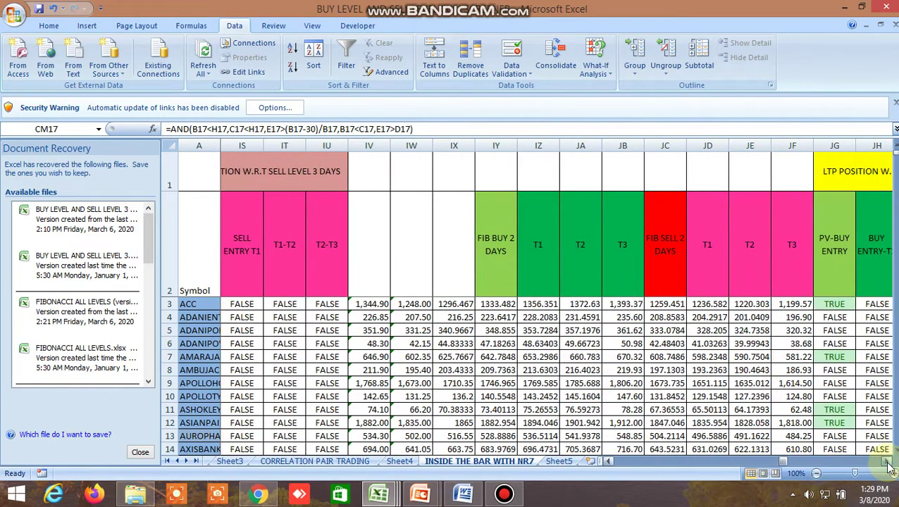
{"action": "left_click", "coordinate": [887, 462]}
{"action": "left_click", "coordinate": [887, 462]}
{"action": "left_click", "coordinate": [887, 462]}
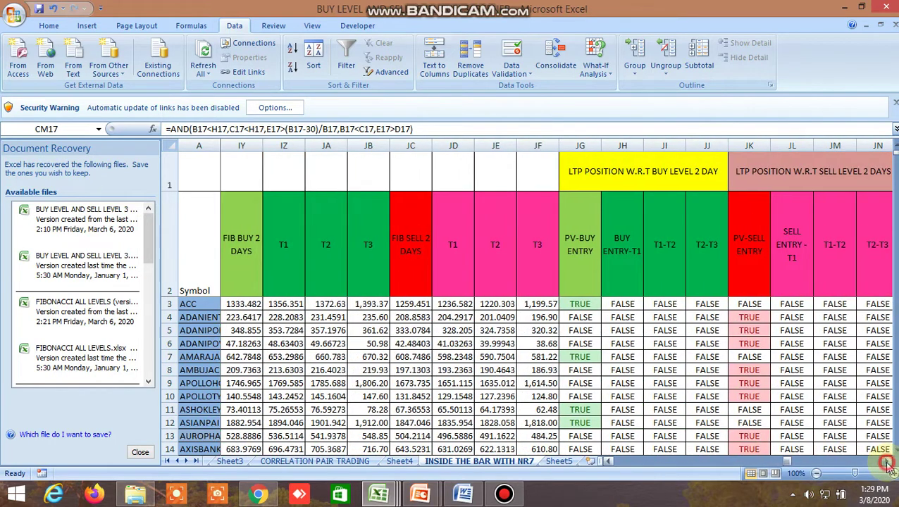
{"action": "left_click", "coordinate": [887, 462]}
{"action": "left_click", "coordinate": [887, 462]}
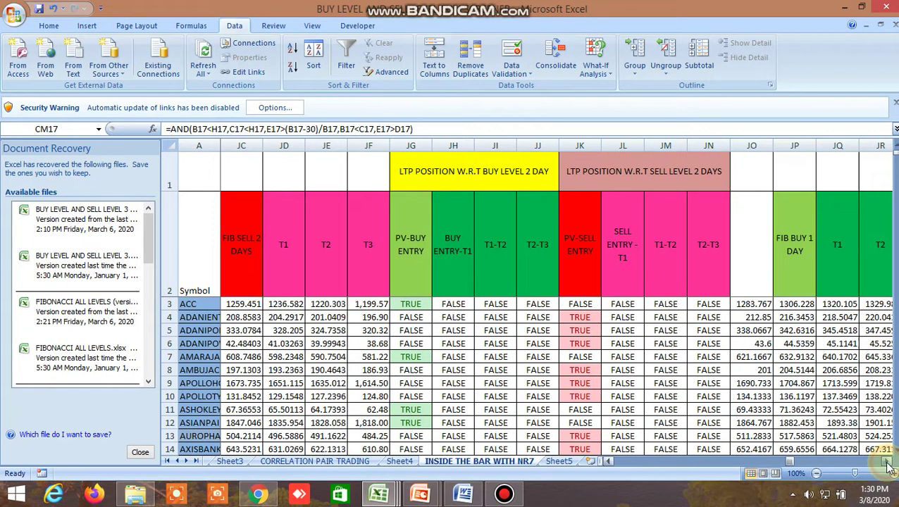
Review the 1-day and 15-day Fibonacci buy and sell levels with their LTP position columns
{"action": "left_click", "coordinate": [887, 462]}
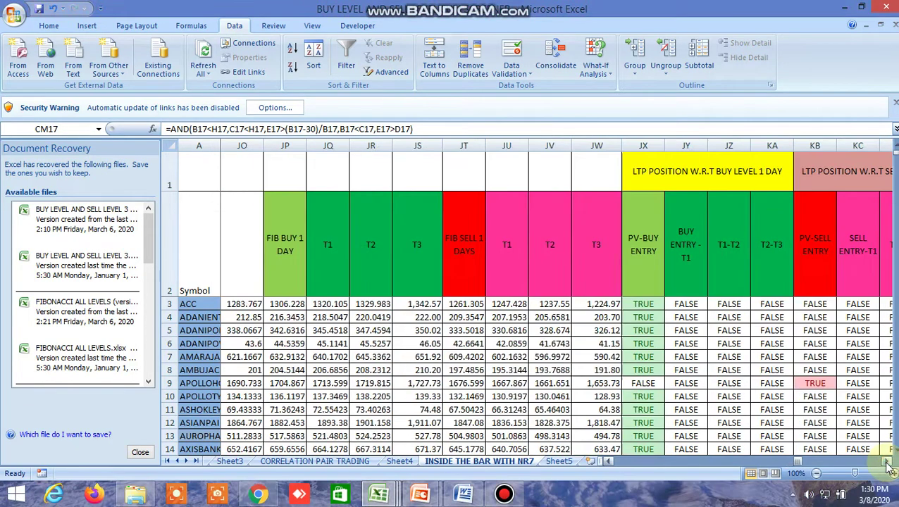
{"action": "left_click", "coordinate": [887, 463]}
{"action": "left_click", "coordinate": [887, 462]}
{"action": "left_click", "coordinate": [887, 462]}
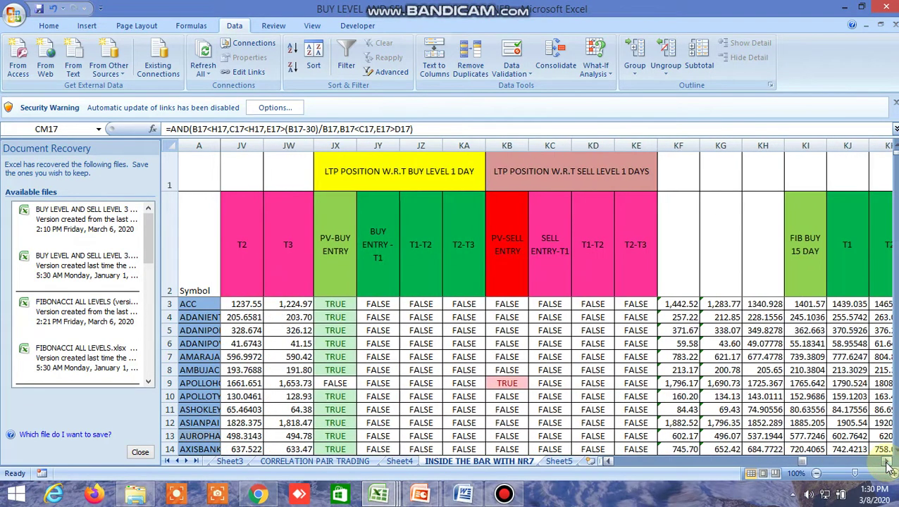
{"action": "left_click", "coordinate": [887, 462]}
{"action": "left_click", "coordinate": [887, 463]}
{"action": "left_click", "coordinate": [887, 462]}
{"action": "left_click", "coordinate": [887, 462]}
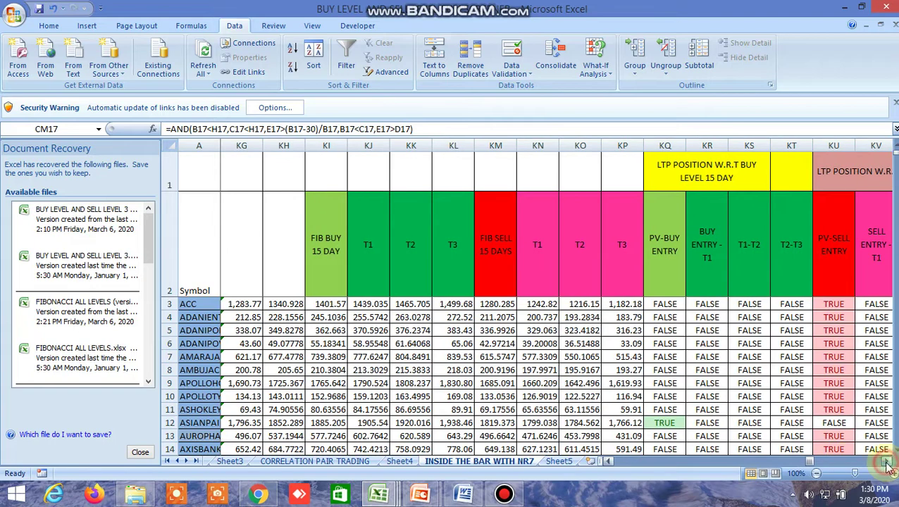
Review the 30-day Fibonacci buy and sell levels and the matching LTP position columns
{"action": "left_click", "coordinate": [887, 462]}
{"action": "left_click", "coordinate": [887, 462]}
{"action": "left_click", "coordinate": [887, 462]}
{"action": "left_click", "coordinate": [887, 462]}
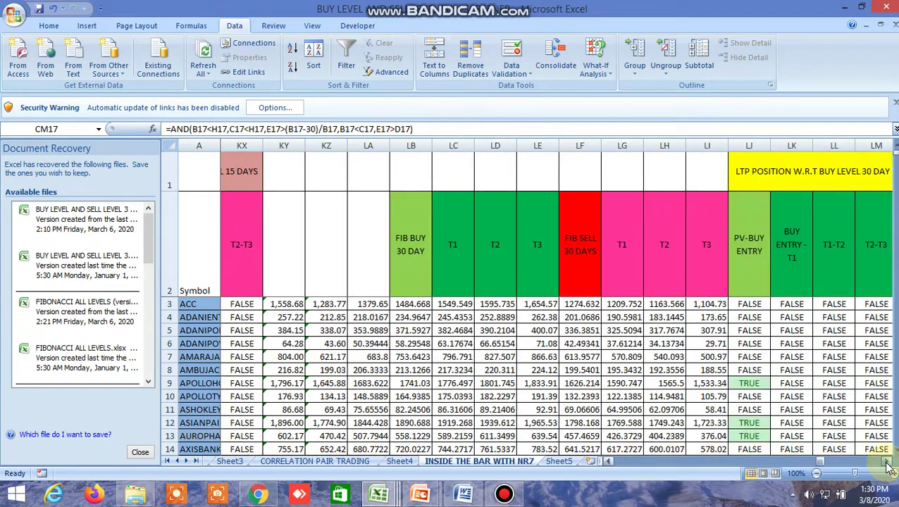
{"action": "left_click", "coordinate": [887, 462]}
{"action": "left_click", "coordinate": [887, 463]}
{"action": "left_click", "coordinate": [887, 462]}
{"action": "left_click", "coordinate": [887, 462]}
{"action": "left_click", "coordinate": [887, 462]}
{"action": "left_click", "coordinate": [887, 462]}
{"action": "left_click", "coordinate": [887, 462]}
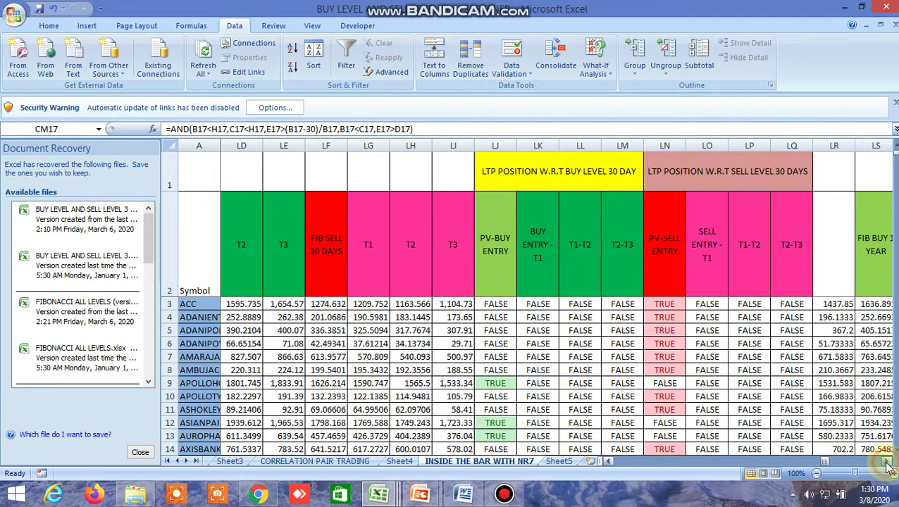
Bring up the 1-year Fibonacci buy and sell level columns with their targets T1 to T3
{"action": "left_click", "coordinate": [887, 463]}
{"action": "left_click", "coordinate": [887, 462]}
{"action": "left_click", "coordinate": [887, 463]}
{"action": "left_click", "coordinate": [887, 462]}
{"action": "left_click", "coordinate": [887, 462]}
{"action": "left_click", "coordinate": [887, 462]}
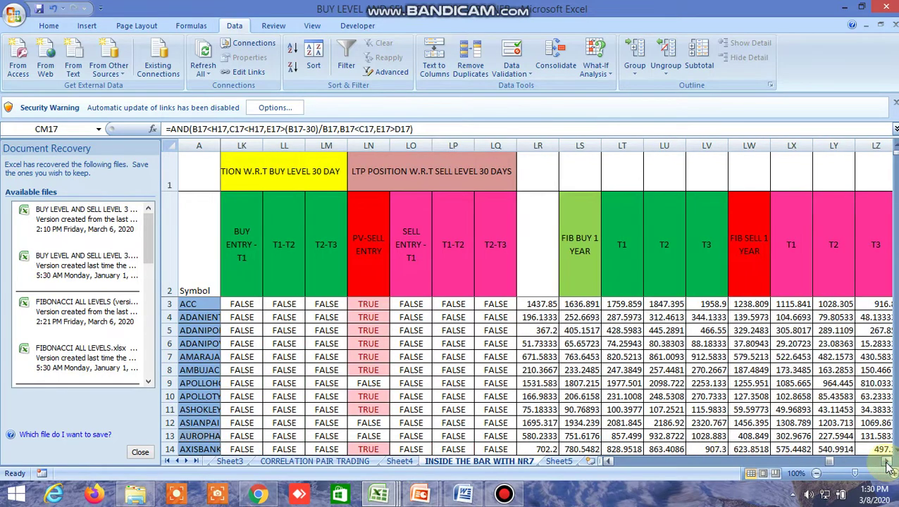
Review the 1-year Fibonacci buy and sell levels with the LTP position columns for the 1-year buy level
{"action": "left_click", "coordinate": [887, 462]}
{"action": "left_click", "coordinate": [887, 462]}
{"action": "left_click", "coordinate": [887, 462]}
{"action": "left_click", "coordinate": [887, 462]}
{"action": "left_click", "coordinate": [887, 462]}
{"action": "left_click", "coordinate": [887, 462]}
{"action": "left_click", "coordinate": [887, 462]}
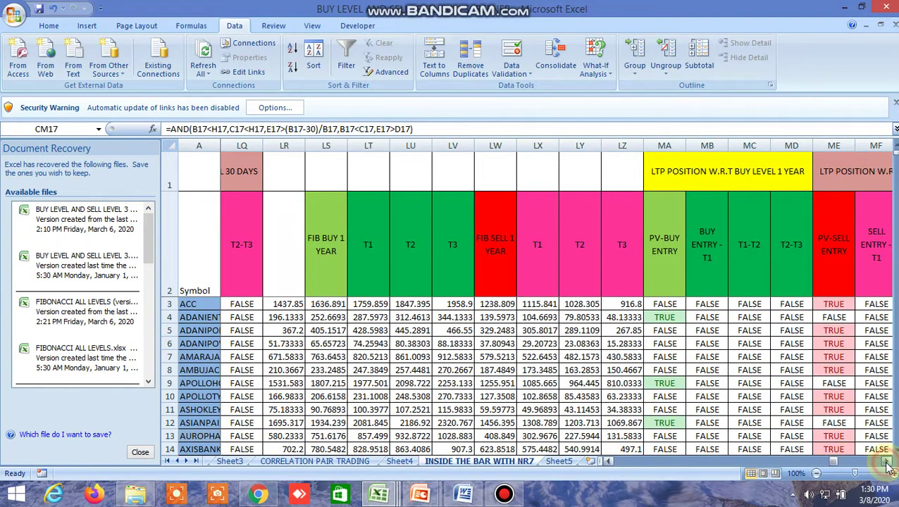
Examine the LTP position columns for the 1-year sell level and the 7, 14 and 21 moving average columns
{"action": "left_click", "coordinate": [887, 462]}
{"action": "left_click", "coordinate": [887, 462]}
{"action": "left_click", "coordinate": [887, 462]}
{"action": "left_click", "coordinate": [887, 462]}
{"action": "left_click", "coordinate": [887, 462]}
{"action": "left_click", "coordinate": [887, 462]}
{"action": "left_click", "coordinate": [887, 462]}
{"action": "left_click", "coordinate": [887, 462]}
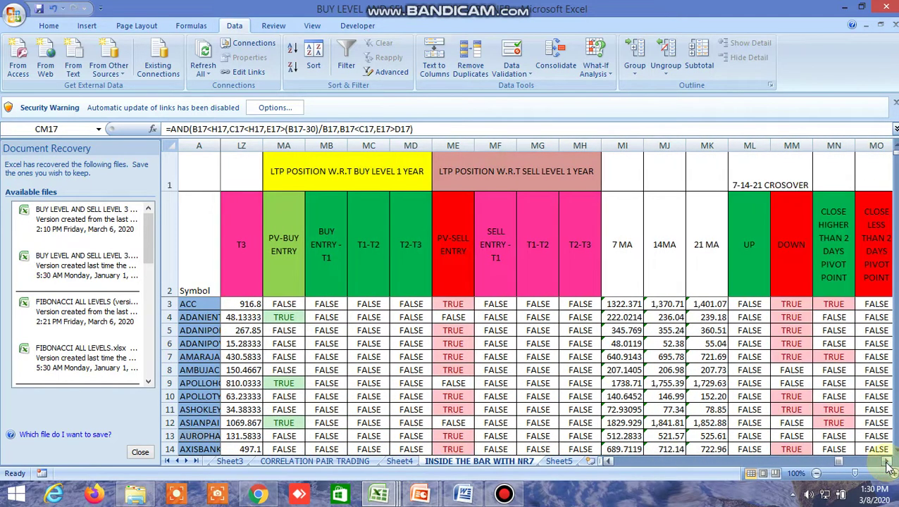
Review the 7-14-21 crossover columns and the close higher or less than pivot point columns from 2 days to 1 year
{"action": "left_click", "coordinate": [887, 462]}
{"action": "left_click", "coordinate": [887, 462]}
{"action": "left_click", "coordinate": [887, 463]}
{"action": "left_click", "coordinate": [887, 462]}
{"action": "left_click", "coordinate": [887, 462]}
{"action": "left_click", "coordinate": [887, 462]}
{"action": "left_click", "coordinate": [887, 462]}
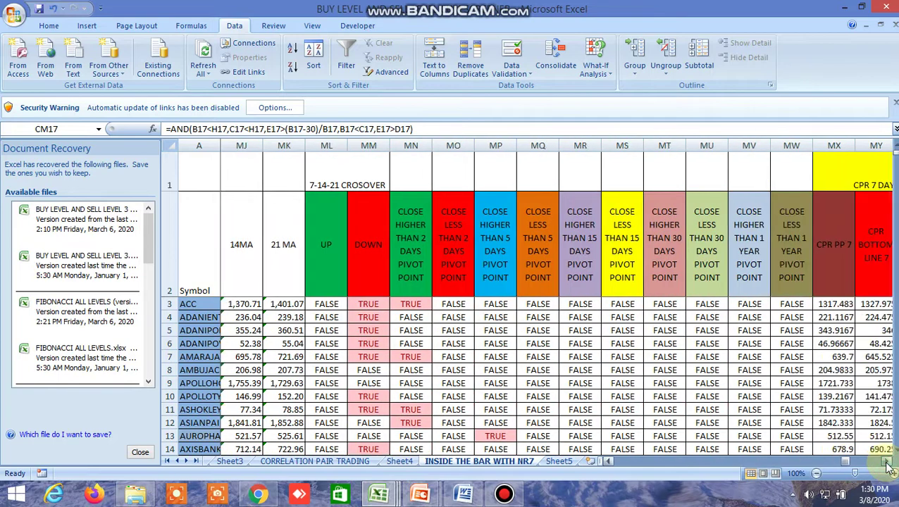
Examine the 7-day CPR columns and the 7-day pivot point resistance and support levels
{"action": "left_click", "coordinate": [887, 462]}
{"action": "left_click", "coordinate": [887, 462]}
{"action": "left_click", "coordinate": [887, 462]}
{"action": "left_click", "coordinate": [886, 462]}
{"action": "left_click", "coordinate": [887, 462]}
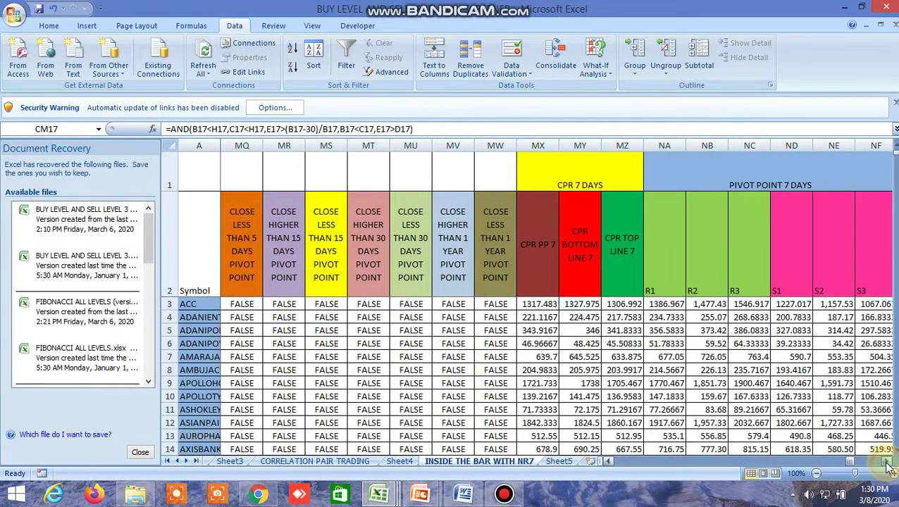
Review the 5-day and 3-day CPR and pivot point columns with their R1 to R3 and S1 to S3 levels
{"action": "left_click", "coordinate": [887, 462]}
{"action": "left_click", "coordinate": [887, 462]}
{"action": "left_click", "coordinate": [887, 462]}
{"action": "left_click", "coordinate": [887, 463]}
{"action": "left_click", "coordinate": [887, 463]}
{"action": "left_click", "coordinate": [887, 462]}
{"action": "left_click", "coordinate": [887, 462]}
{"action": "left_click", "coordinate": [887, 462]}
{"action": "left_click", "coordinate": [887, 462]}
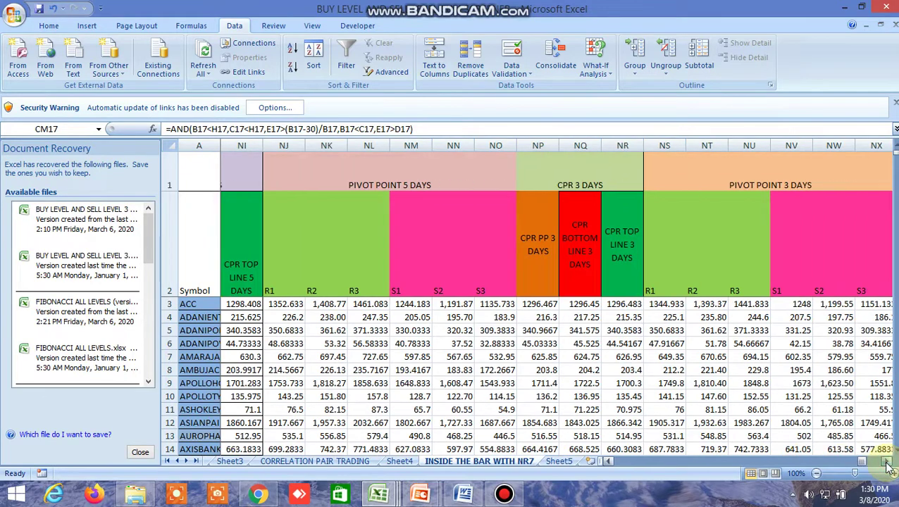
Examine the 2-day CPR lines and the 2-day pivot point levels
{"action": "left_click", "coordinate": [887, 462]}
{"action": "left_click", "coordinate": [887, 462]}
{"action": "left_click", "coordinate": [887, 463]}
{"action": "left_click", "coordinate": [887, 462]}
{"action": "left_click", "coordinate": [887, 462]}
{"action": "left_click", "coordinate": [887, 463]}
{"action": "left_click", "coordinate": [887, 462]}
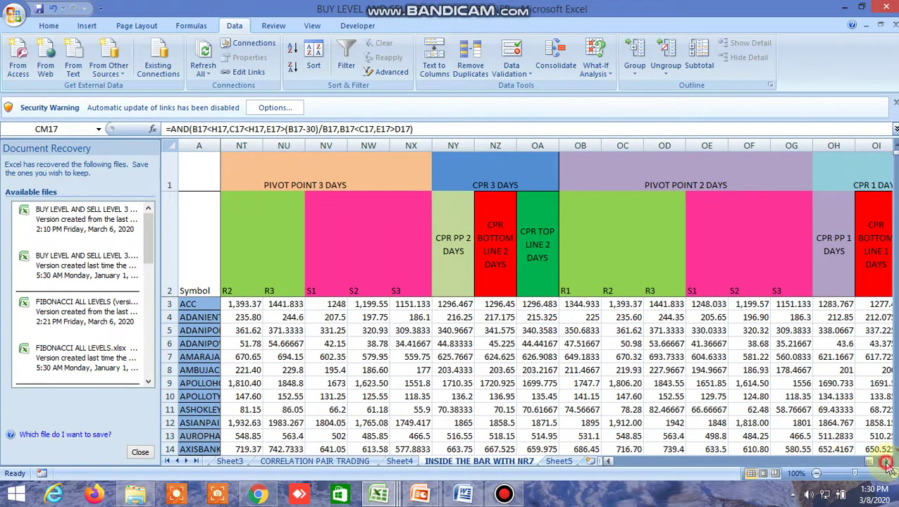
Review the 1-day CPR and pivot point columns, the stocks between CPR and R1 or S1, and the narrow range stocks
{"action": "left_click", "coordinate": [887, 463]}
{"action": "left_click", "coordinate": [886, 462]}
{"action": "left_click", "coordinate": [887, 462]}
{"action": "left_click", "coordinate": [887, 463]}
{"action": "left_click", "coordinate": [887, 462]}
{"action": "left_click", "coordinate": [887, 462]}
{"action": "left_click", "coordinate": [887, 462]}
{"action": "left_click", "coordinate": [887, 462]}
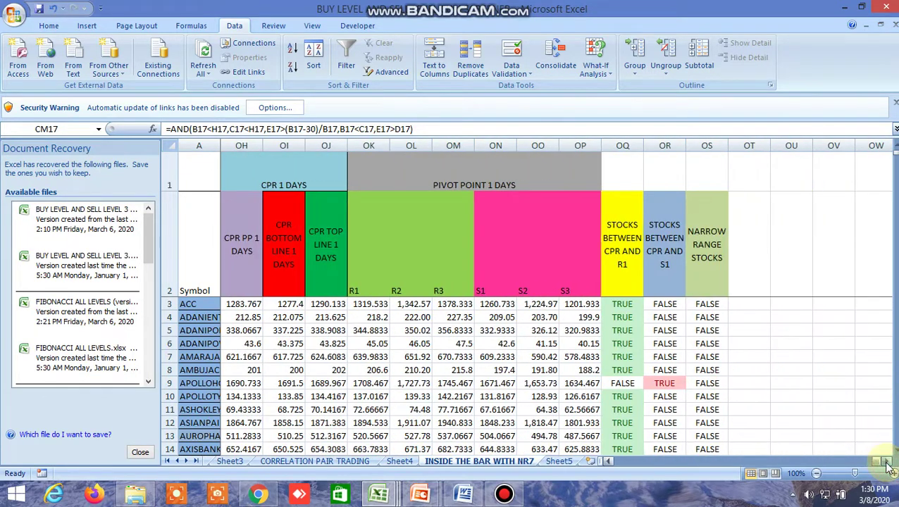
Look down the symbol rows through the stocks to the commodity, Bank Nifty, Nifty and futures sections
{"action": "scroll", "coordinate": [484, 373], "scroll_direction": "down", "scroll_amount": 6}
{"action": "scroll", "coordinate": [484, 374], "scroll_direction": "down", "scroll_amount": 20}
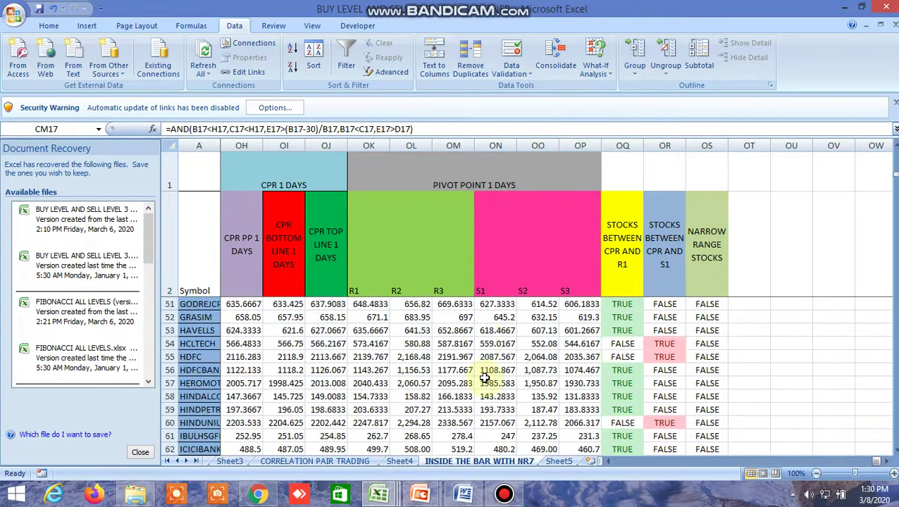
{"action": "scroll", "coordinate": [488, 383], "scroll_direction": "down", "scroll_amount": 5}
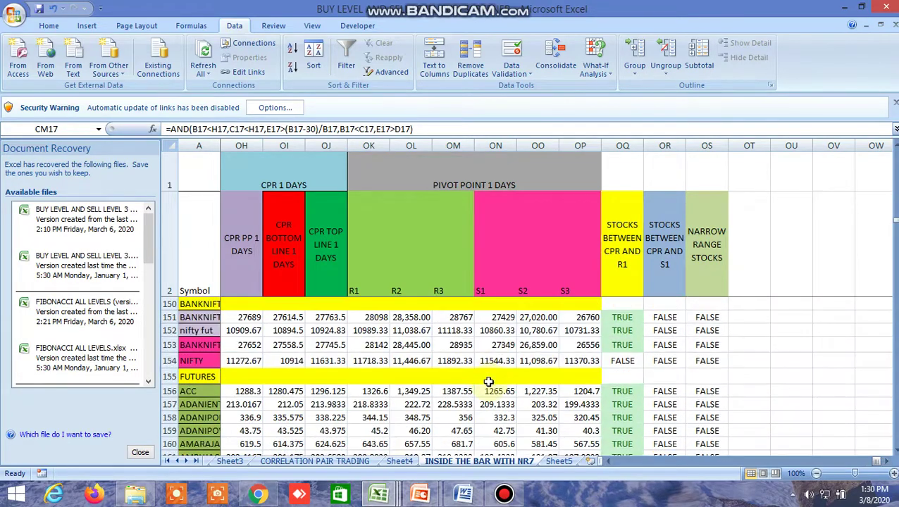
{"action": "scroll", "coordinate": [488, 383], "scroll_direction": "up", "scroll_amount": 2}
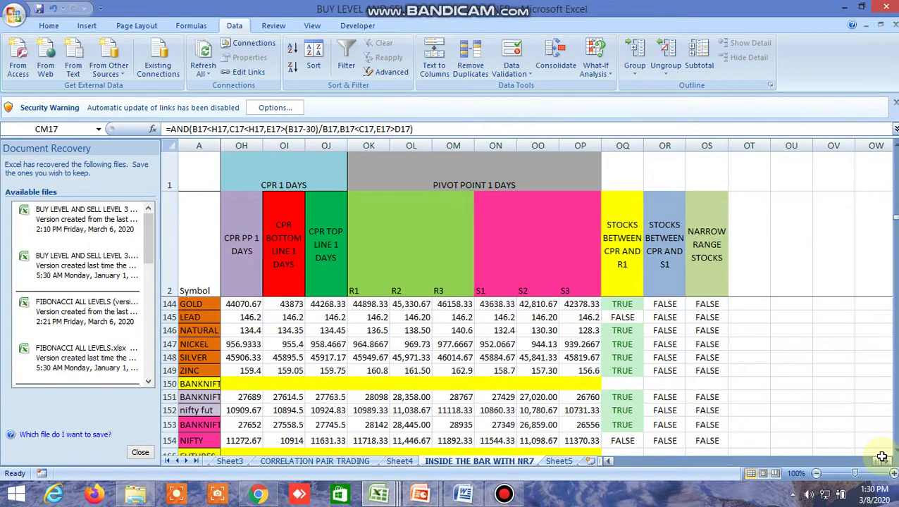